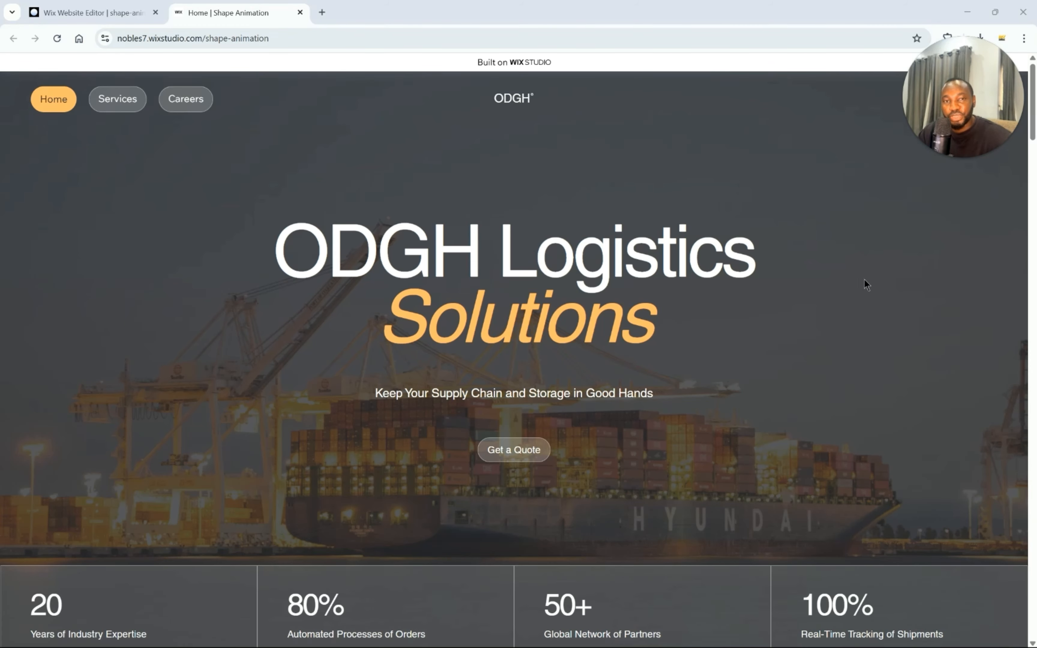
Examine how the airplane image on the published Shape Animation page expands from a circle to full width during scrolling.
{"action": "scroll", "coordinate": [863, 286], "scroll_direction": "down", "scroll_amount": 1}
{"action": "scroll", "coordinate": [862, 286], "scroll_direction": "down", "scroll_amount": 12}
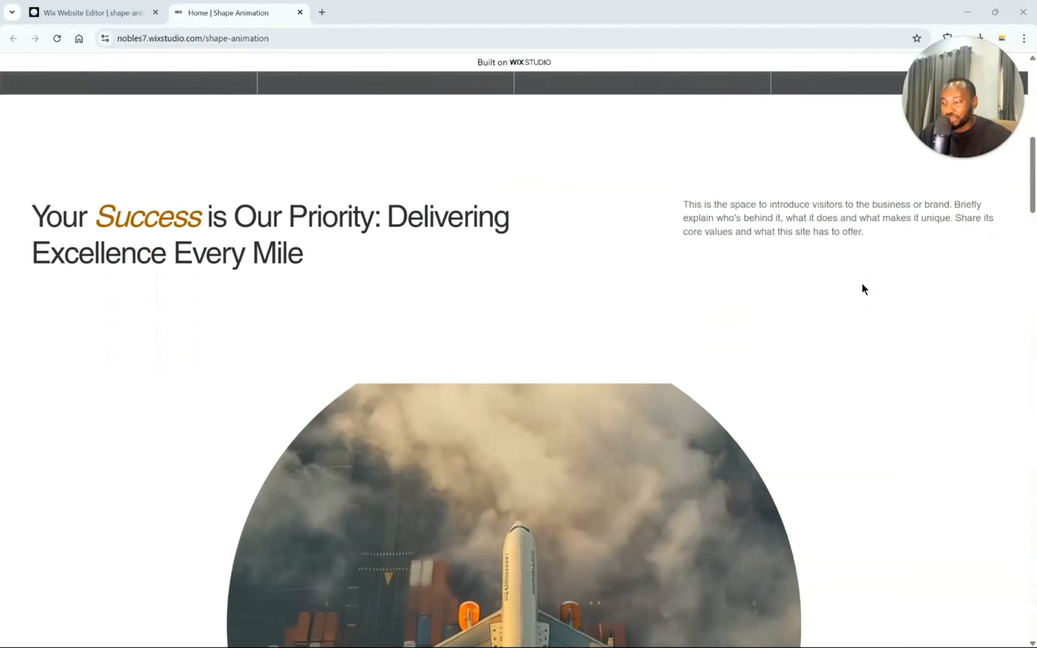
{"action": "scroll", "coordinate": [861, 283], "scroll_direction": "up", "scroll_amount": 7}
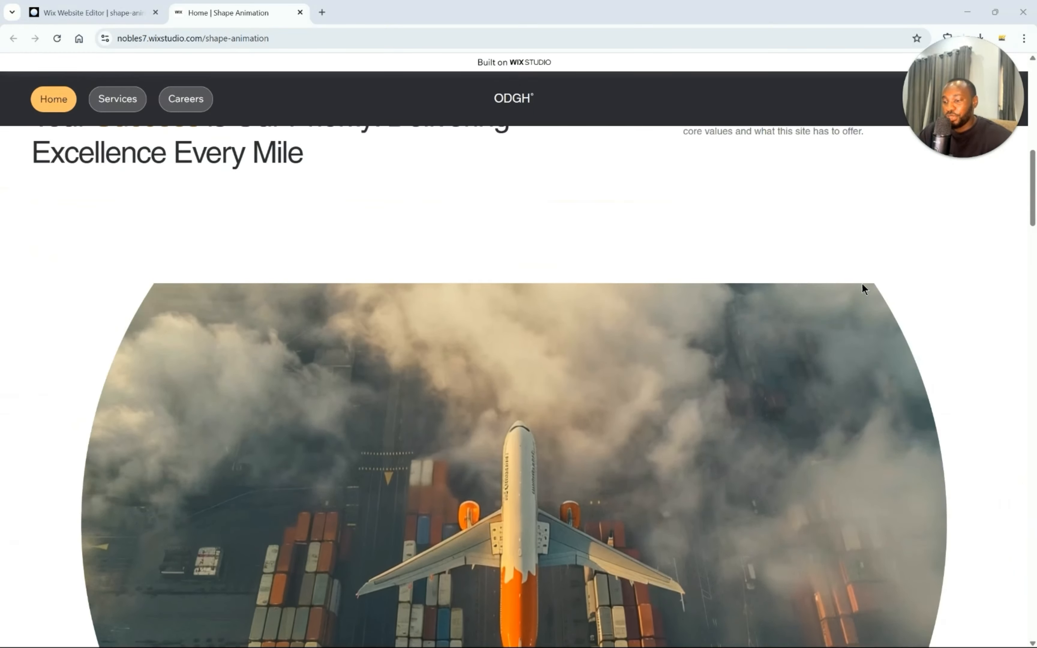
{"action": "scroll", "coordinate": [862, 283], "scroll_direction": "up", "scroll_amount": 2}
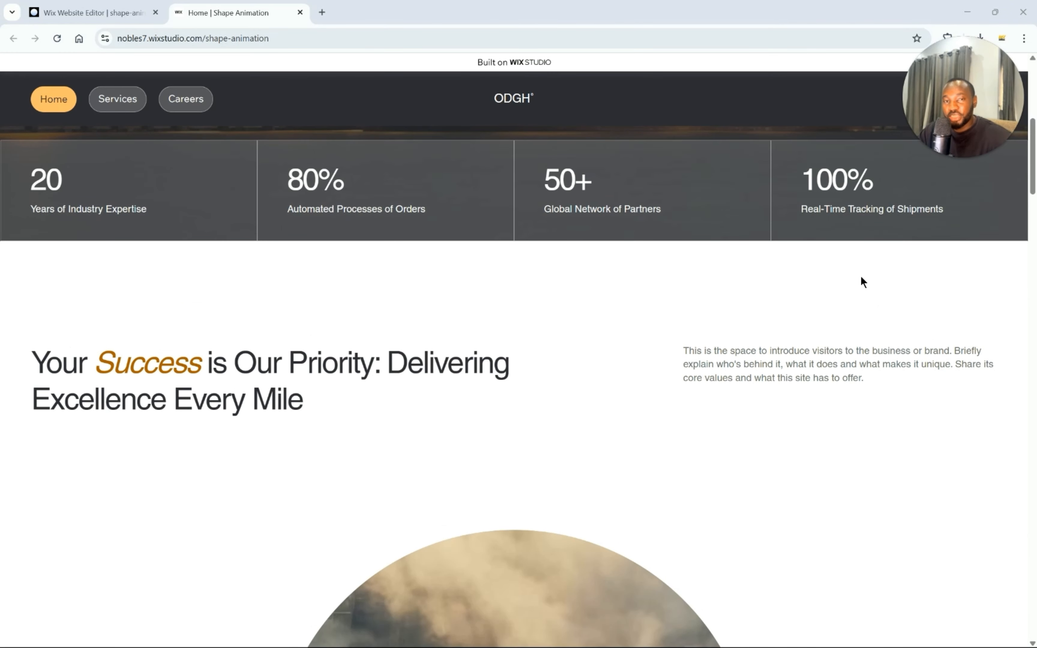
{"action": "scroll", "coordinate": [861, 279], "scroll_direction": "down", "scroll_amount": 6}
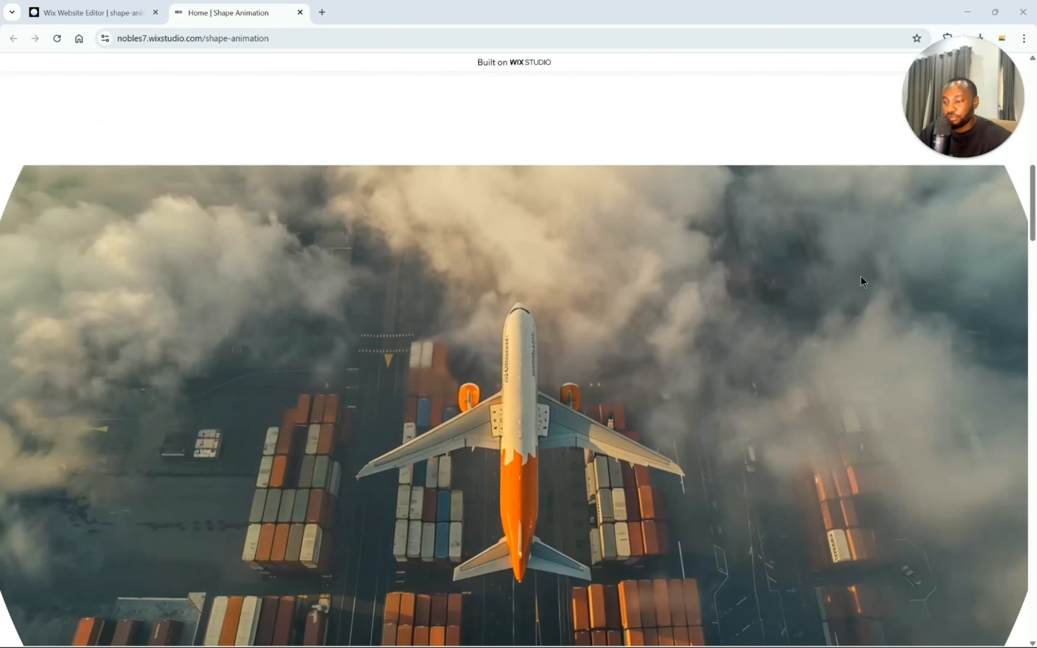
{"action": "scroll", "coordinate": [861, 278], "scroll_direction": "down", "scroll_amount": 5}
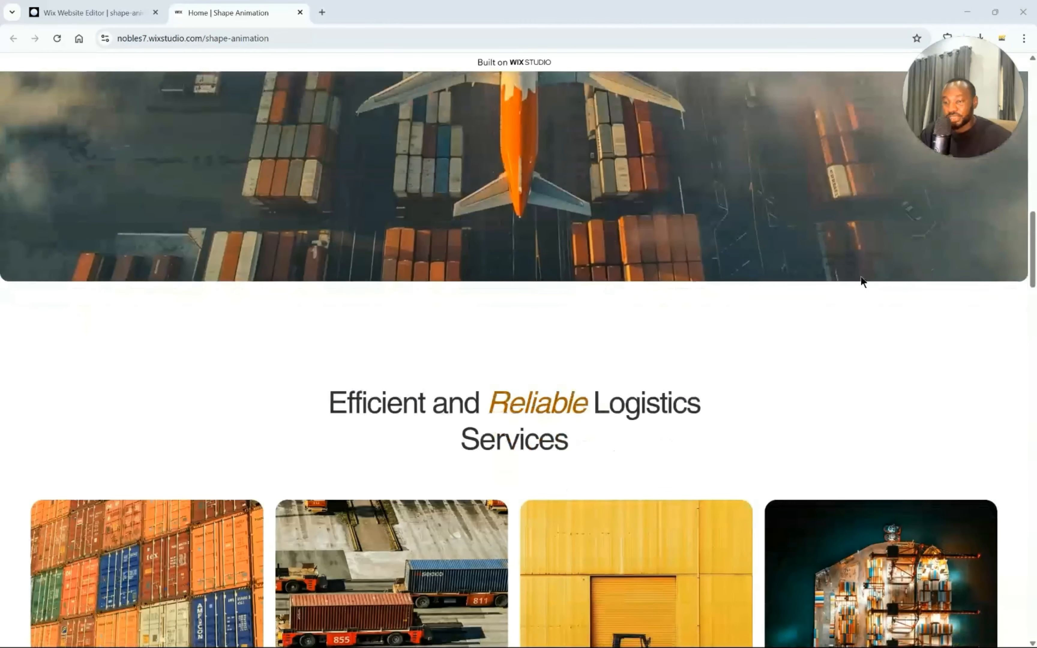
{"action": "scroll", "coordinate": [861, 279], "scroll_direction": "up", "scroll_amount": 8}
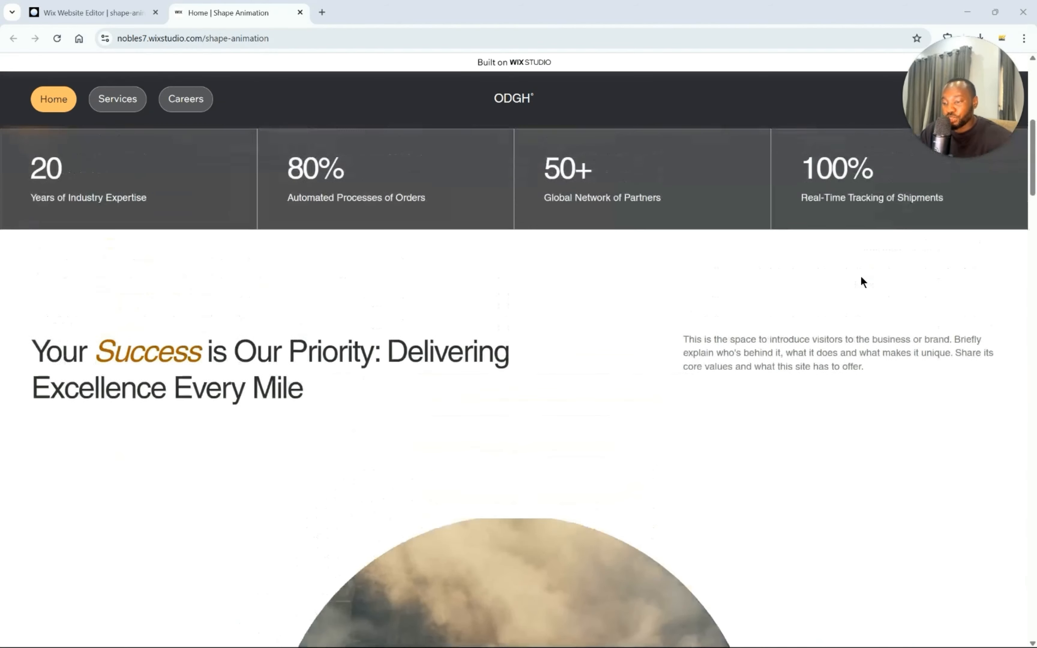
{"action": "scroll", "coordinate": [861, 278], "scroll_direction": "up", "scroll_amount": 6}
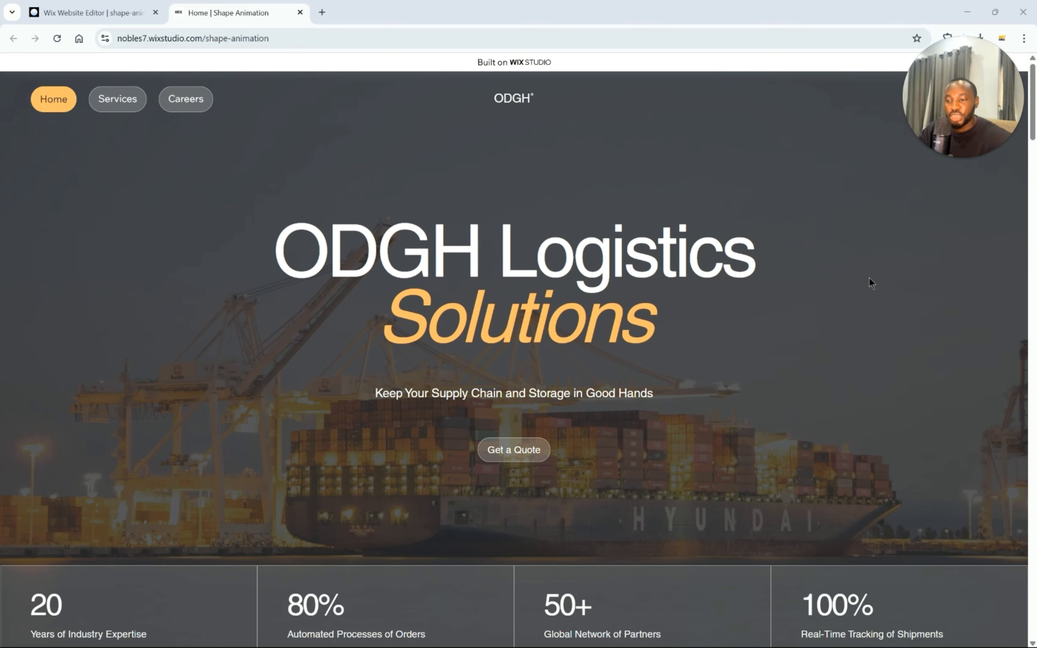
{"action": "scroll", "coordinate": [869, 278], "scroll_direction": "down", "scroll_amount": 10}
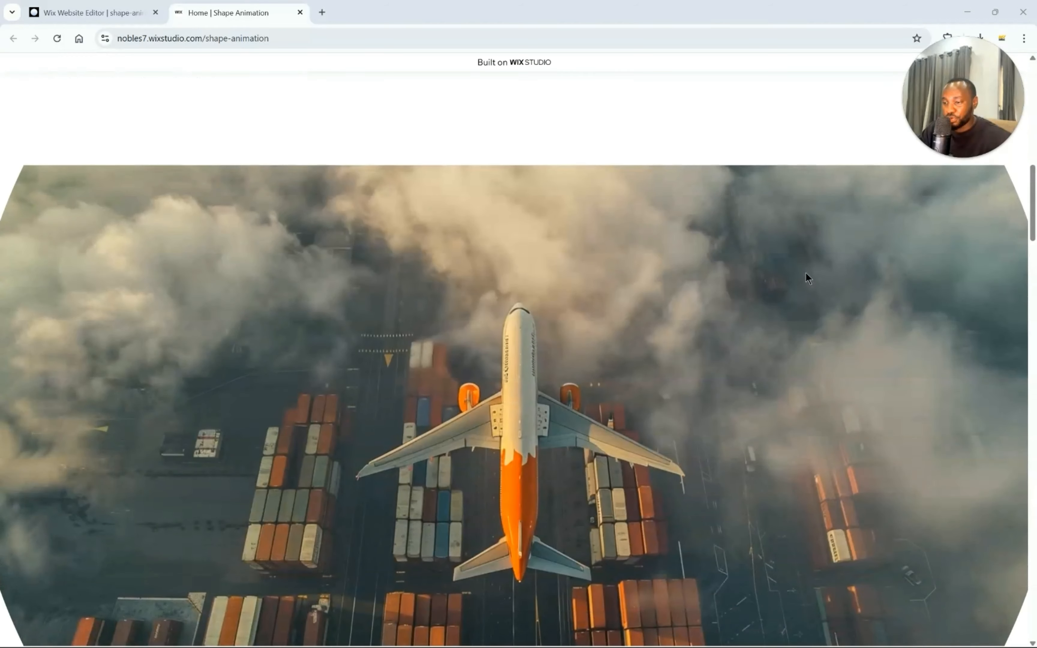
{"action": "scroll", "coordinate": [767, 288], "scroll_direction": "down", "scroll_amount": 3}
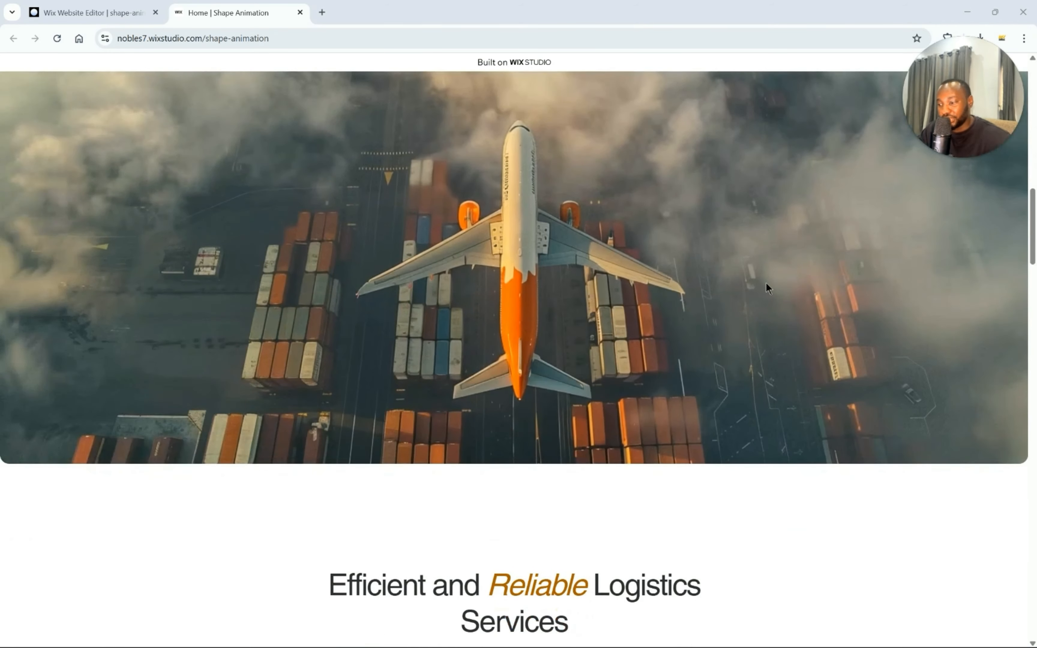
{"action": "scroll", "coordinate": [767, 288], "scroll_direction": "up", "scroll_amount": 10}
{"action": "scroll", "coordinate": [766, 284], "scroll_direction": "up", "scroll_amount": 5}
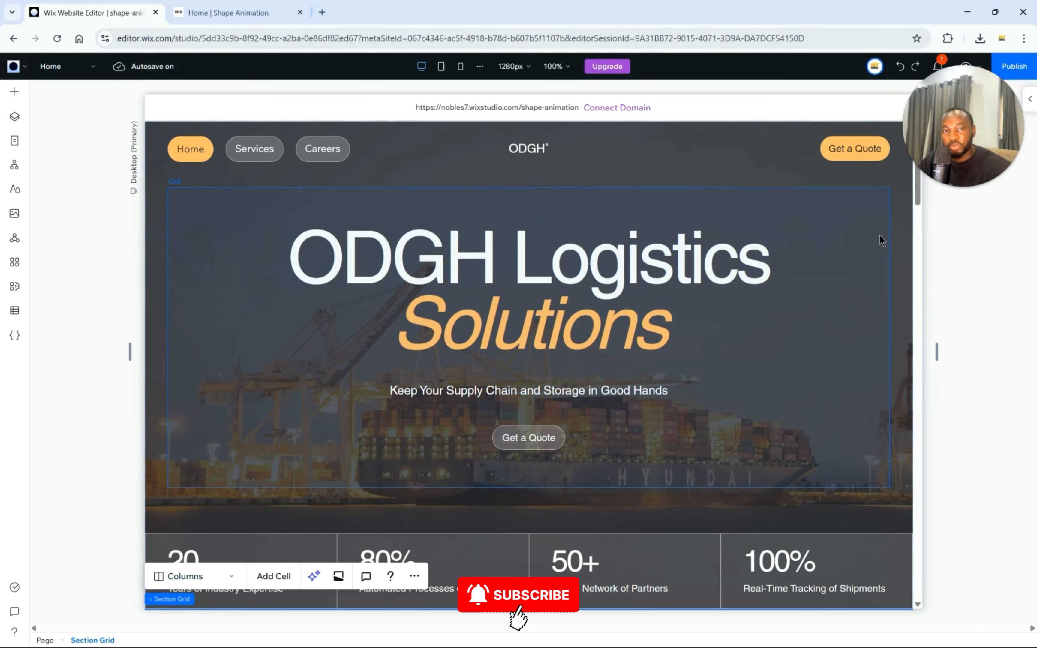
In the Wix Studio editor, extend the height of the "Your Success is Our Priority" section to make room below its text.
{"action": "scroll", "coordinate": [359, 272], "scroll_direction": "down", "scroll_amount": 6}
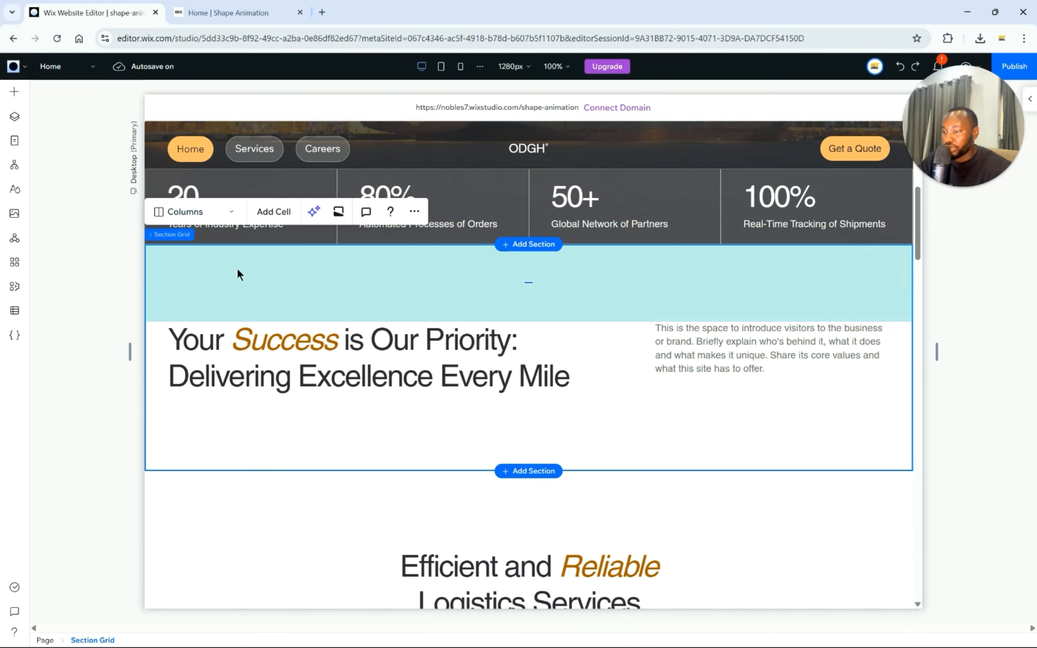
{"action": "scroll", "coordinate": [240, 270], "scroll_direction": "down", "scroll_amount": 2}
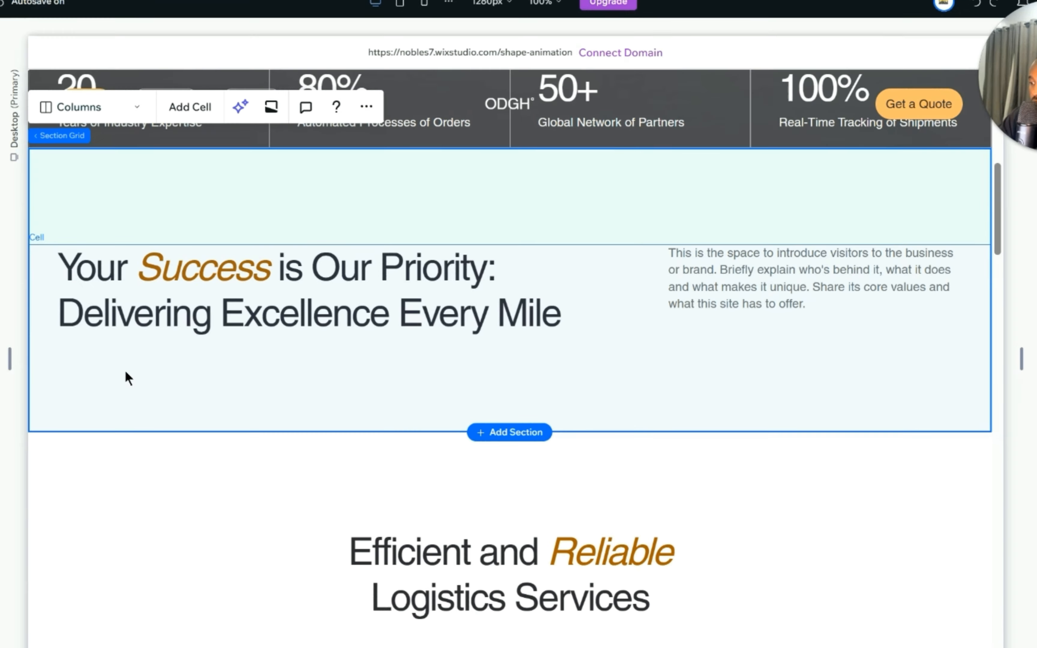
{"action": "left_click", "coordinate": [222, 362]}
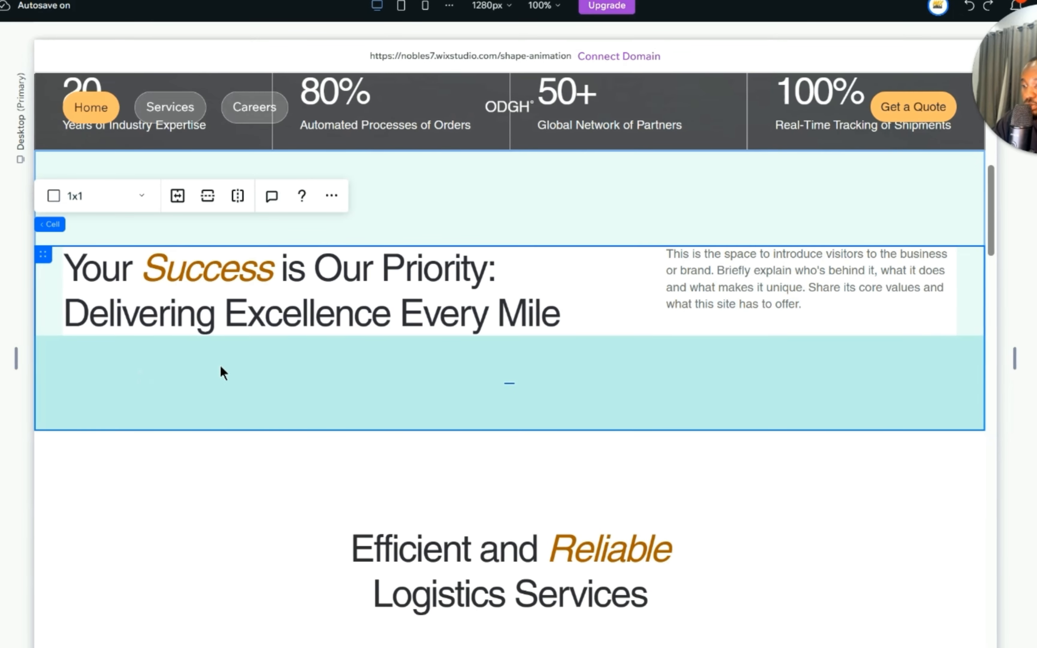
{"action": "scroll", "coordinate": [232, 367], "scroll_direction": "down", "scroll_amount": 4}
{"action": "left_click", "coordinate": [235, 372]}
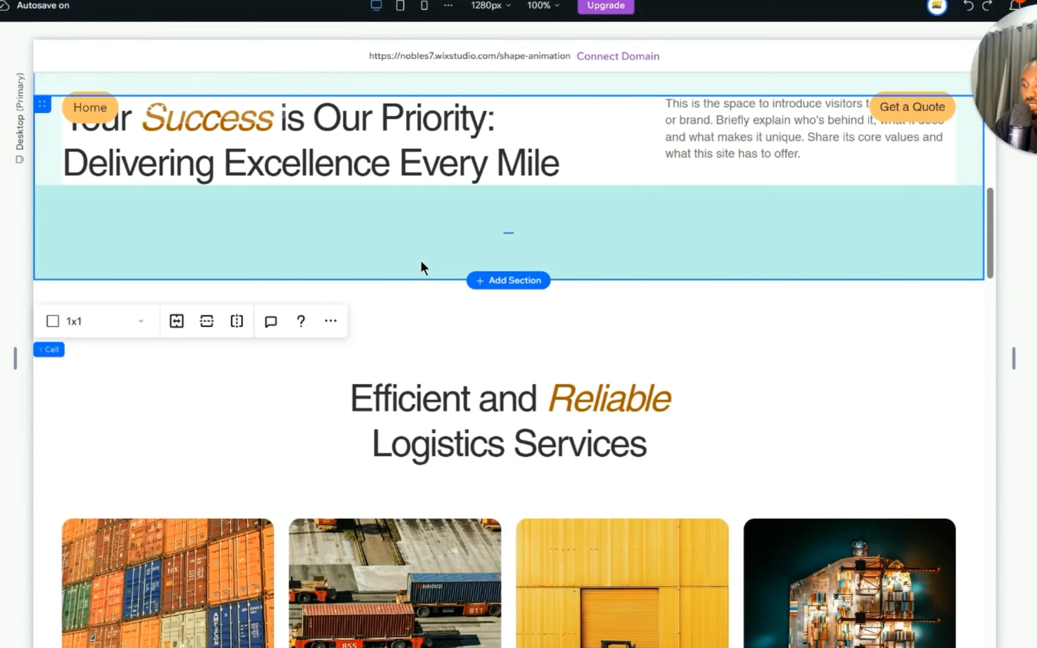
{"action": "left_click_drag", "start_coordinate": [423, 274], "coordinate": [425, 539]}
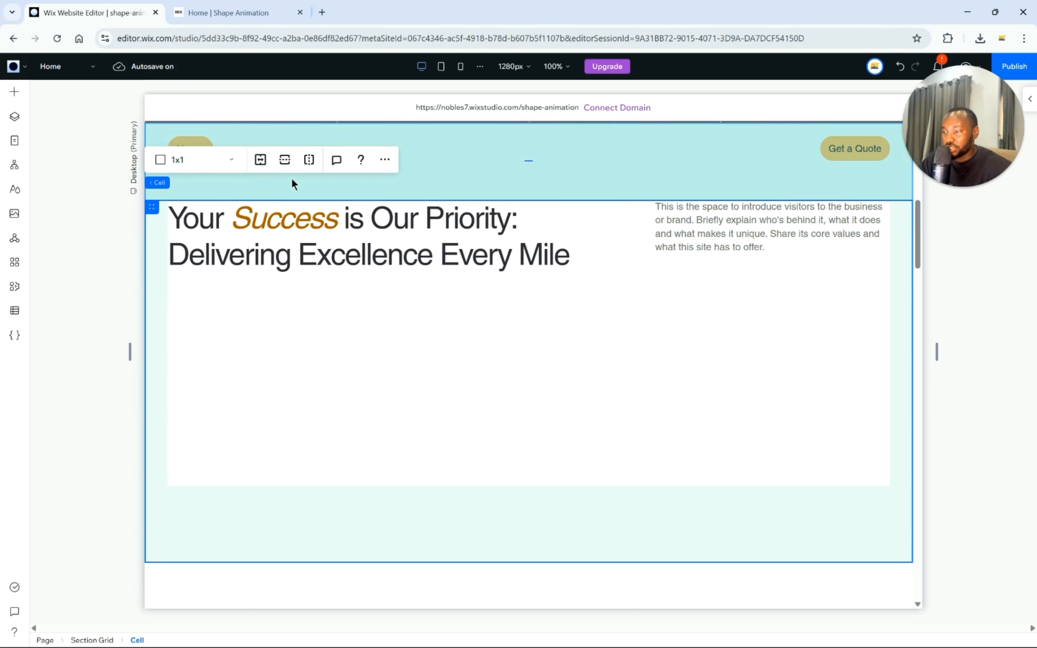
Split the heading cell into two rows and raise the divider so the upper row fits closely around the text.
{"action": "left_click", "coordinate": [283, 160]}
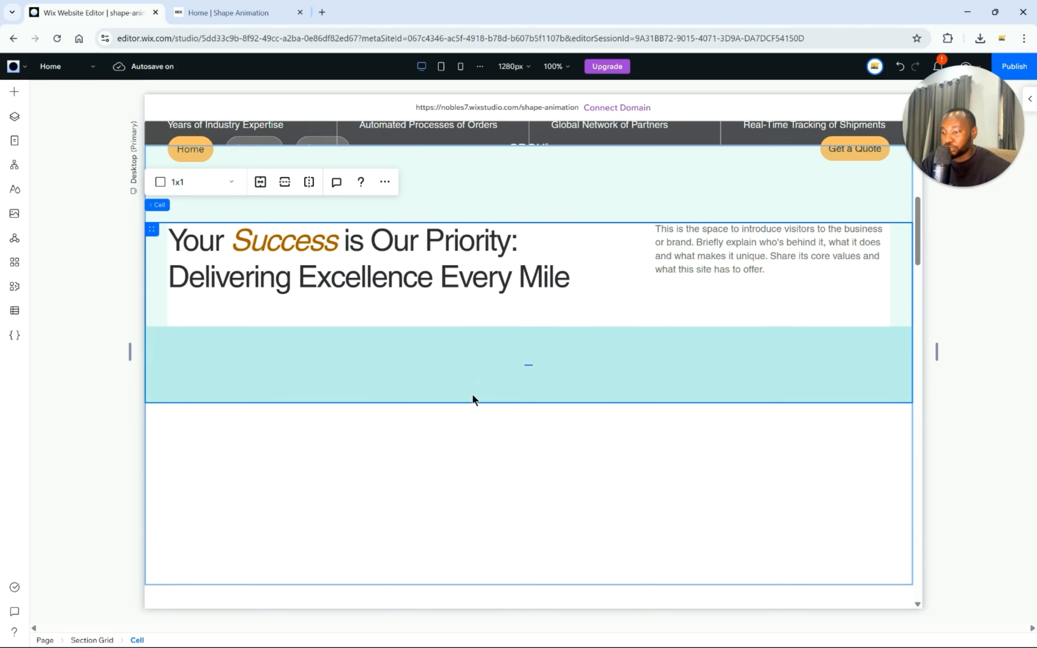
{"action": "left_click_drag", "start_coordinate": [471, 402], "coordinate": [473, 369]}
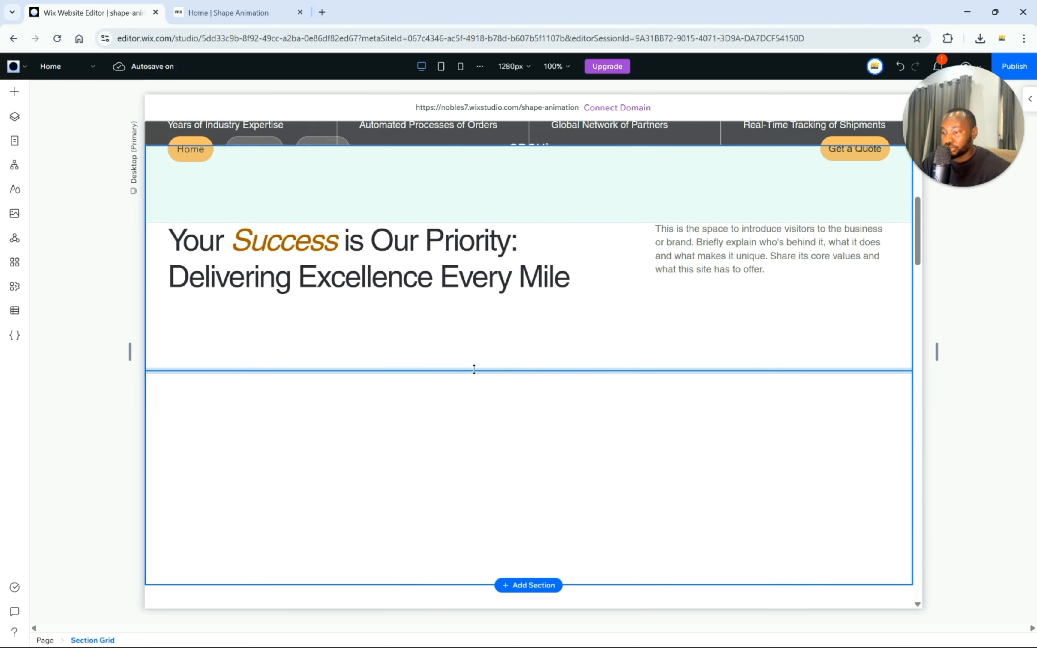
{"action": "left_click", "coordinate": [342, 325]}
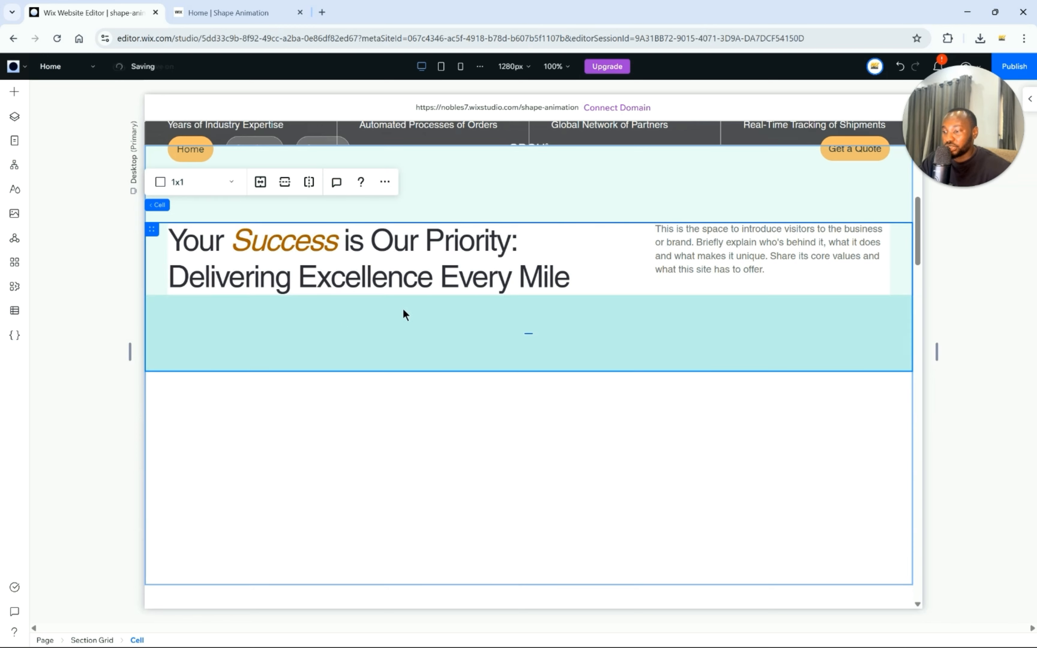
Enlarge the empty lower cell of the section to nearly a full screen tall, trimming its bottom edge slightly.
{"action": "scroll", "coordinate": [536, 313], "scroll_direction": "down", "scroll_amount": 3}
{"action": "left_click", "coordinate": [536, 316]}
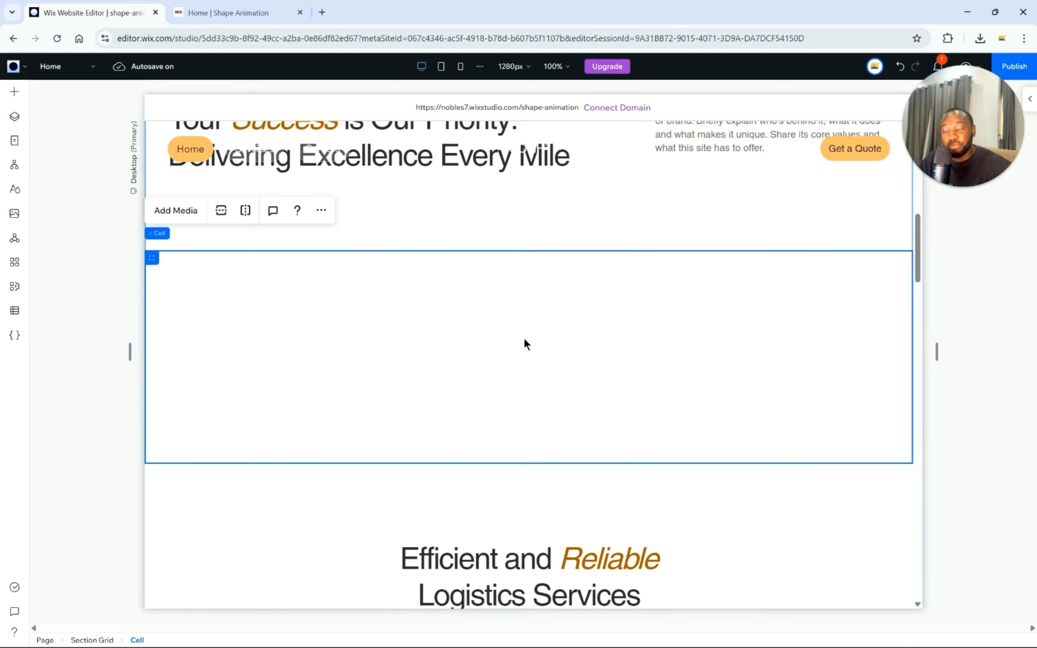
{"action": "scroll", "coordinate": [526, 344], "scroll_direction": "down", "scroll_amount": 2}
{"action": "scroll", "coordinate": [526, 344], "scroll_direction": "down", "scroll_amount": 10}
{"action": "left_click", "coordinate": [620, 400]}
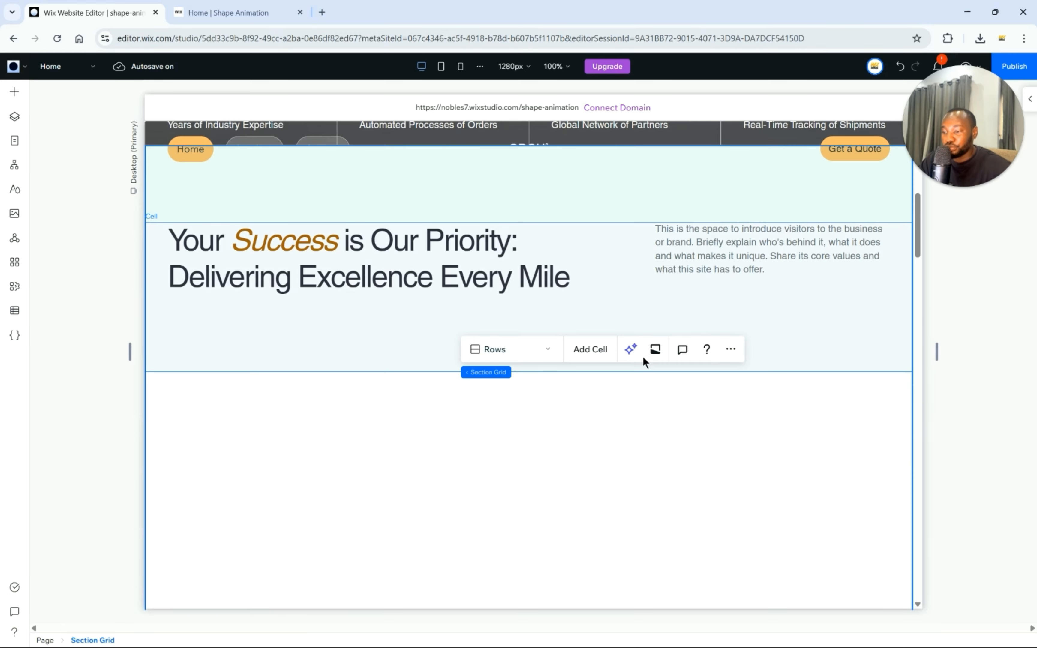
{"action": "scroll", "coordinate": [521, 403], "scroll_direction": "down", "scroll_amount": 2}
{"action": "scroll", "coordinate": [557, 377], "scroll_direction": "down", "scroll_amount": 2}
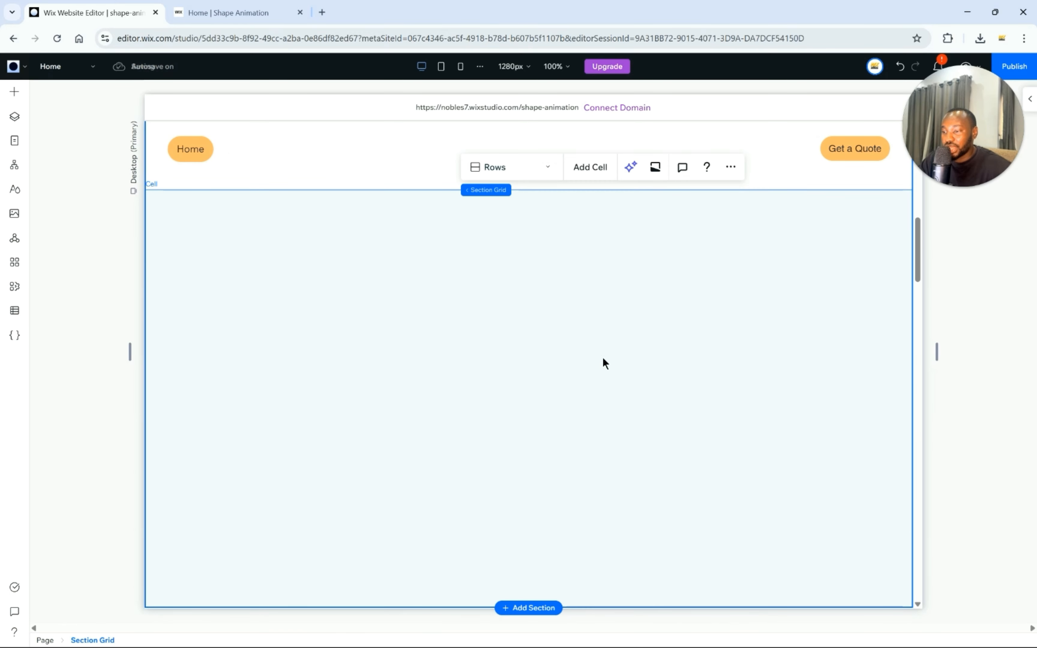
{"action": "left_click", "coordinate": [614, 347]}
{"action": "scroll", "coordinate": [621, 411], "scroll_direction": "down", "scroll_amount": 2}
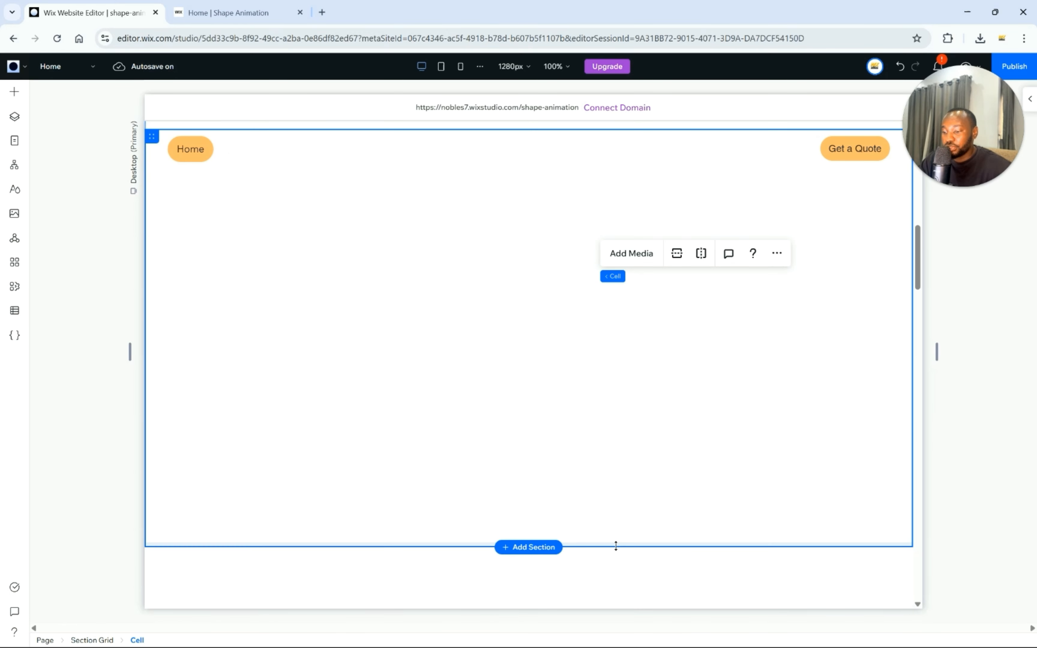
{"action": "left_click_drag", "start_coordinate": [616, 546], "coordinate": [612, 485]}
{"action": "scroll", "coordinate": [659, 386], "scroll_direction": "up", "scroll_amount": 4}
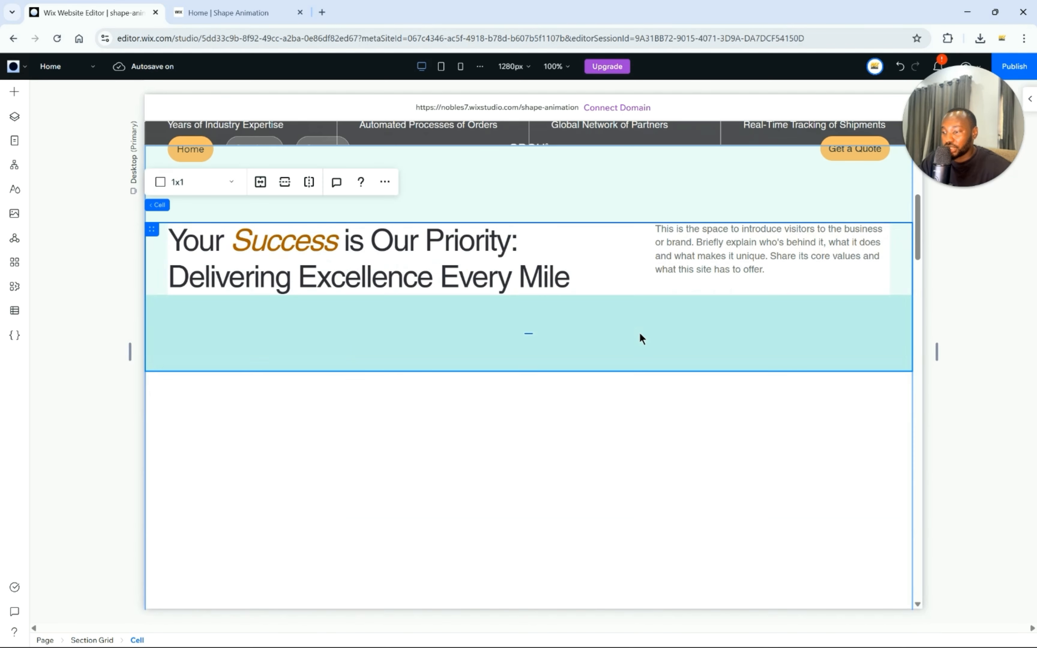
Add a placeholder image to the empty lower cell and stretch it to fill the whole cell.
{"action": "scroll", "coordinate": [642, 330], "scroll_direction": "down", "scroll_amount": 3}
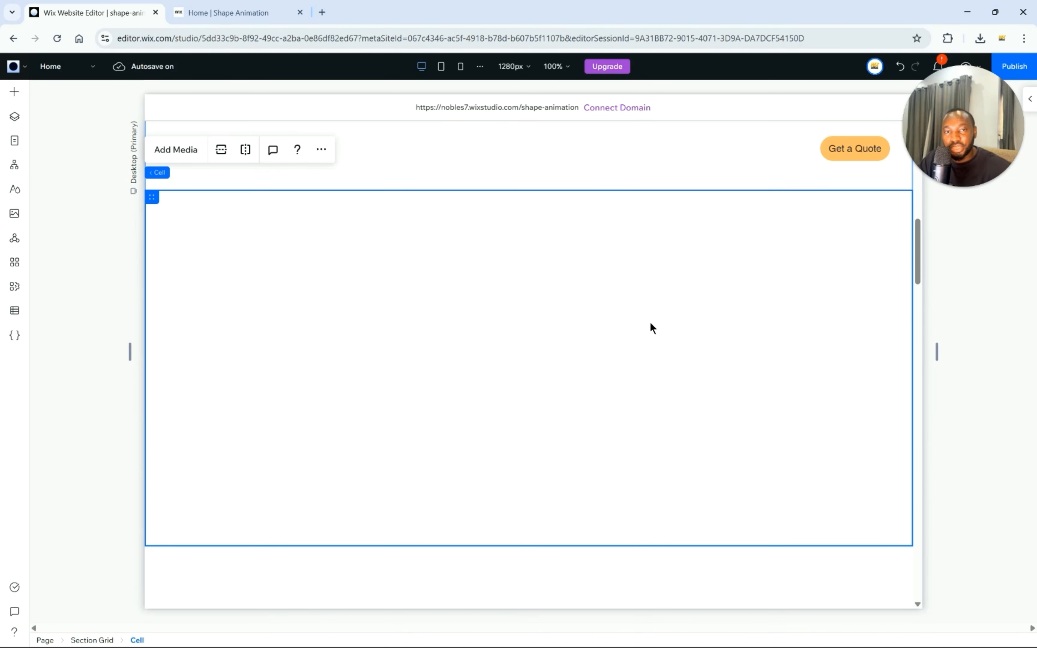
{"action": "left_click", "coordinate": [14, 92]}
{"action": "left_click_drag", "start_coordinate": [157, 156], "coordinate": [440, 282]}
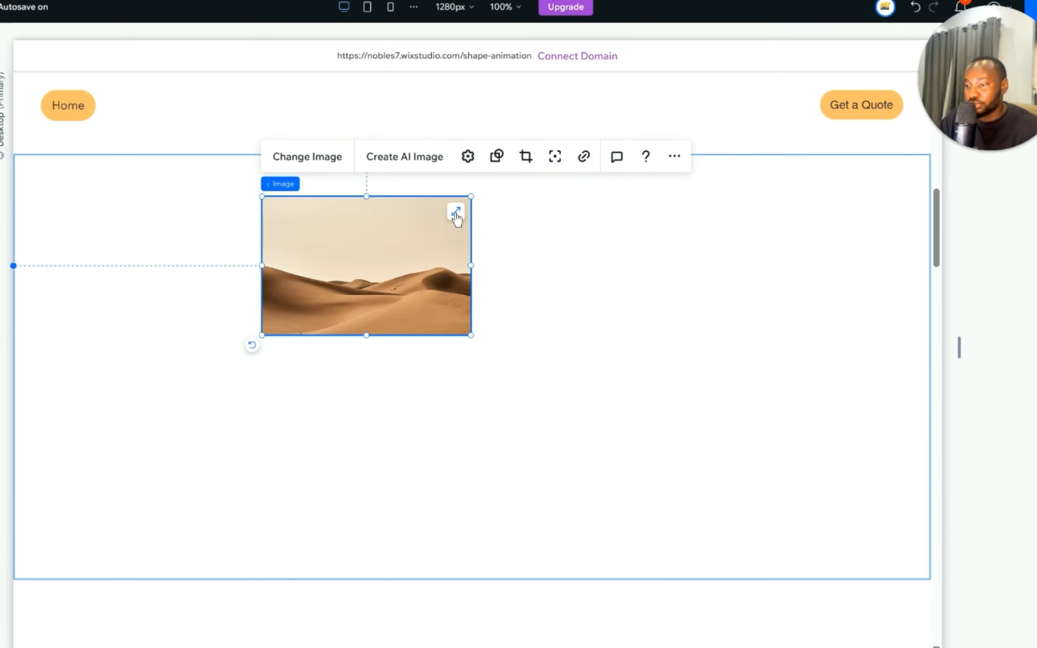
{"action": "left_click", "coordinate": [515, 238]}
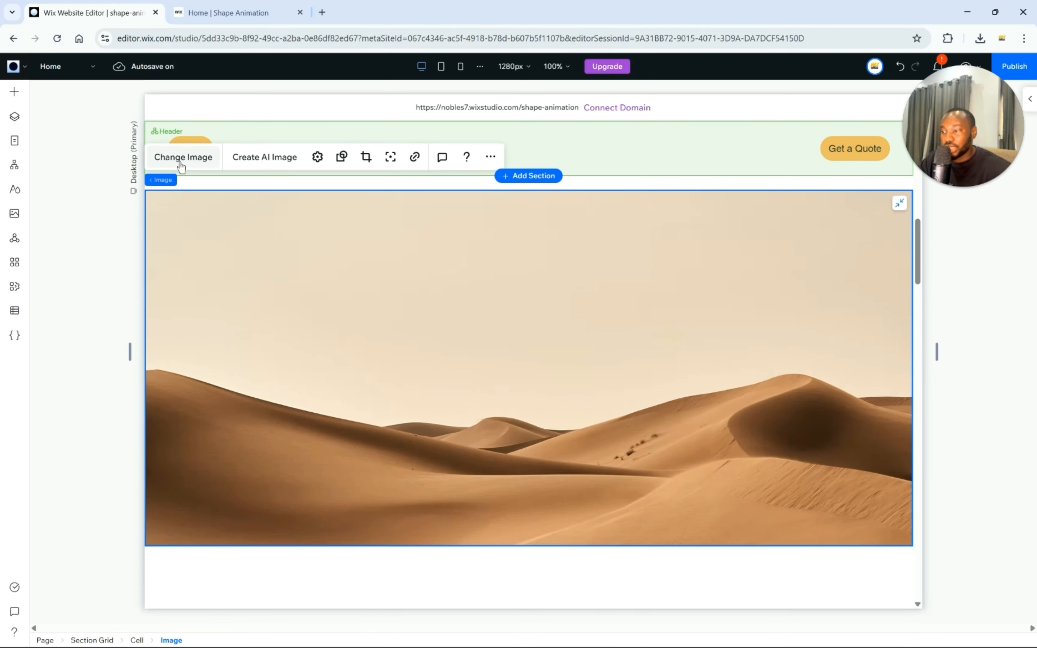
Replace the desert placeholder with the orange airplane picture from the Site Files.
{"action": "double_click", "coordinate": [405, 293]}
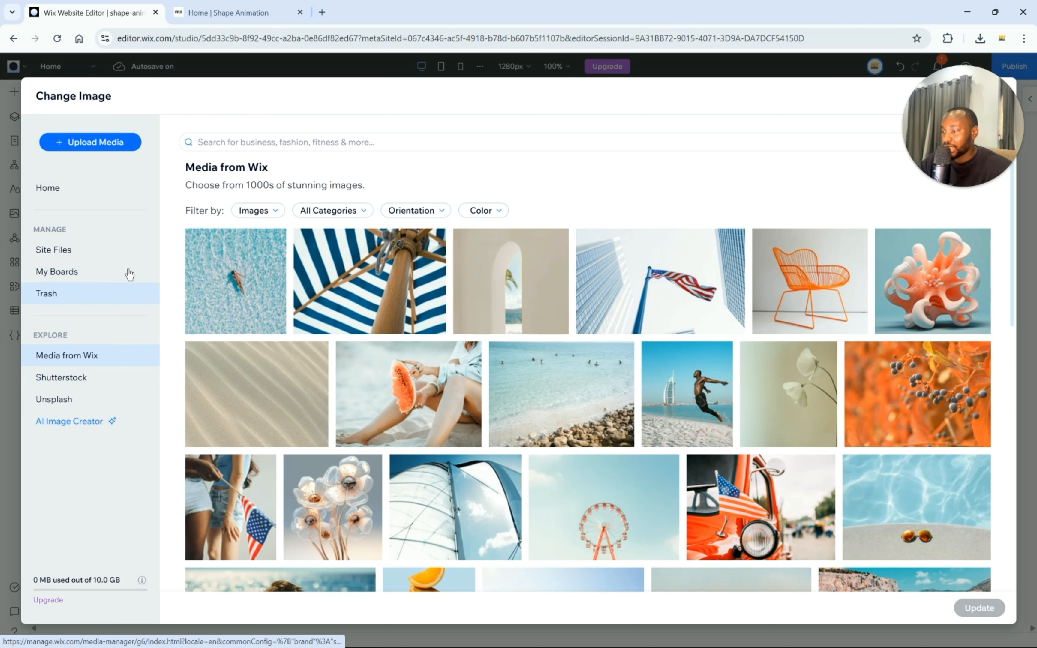
{"action": "left_click", "coordinate": [111, 254]}
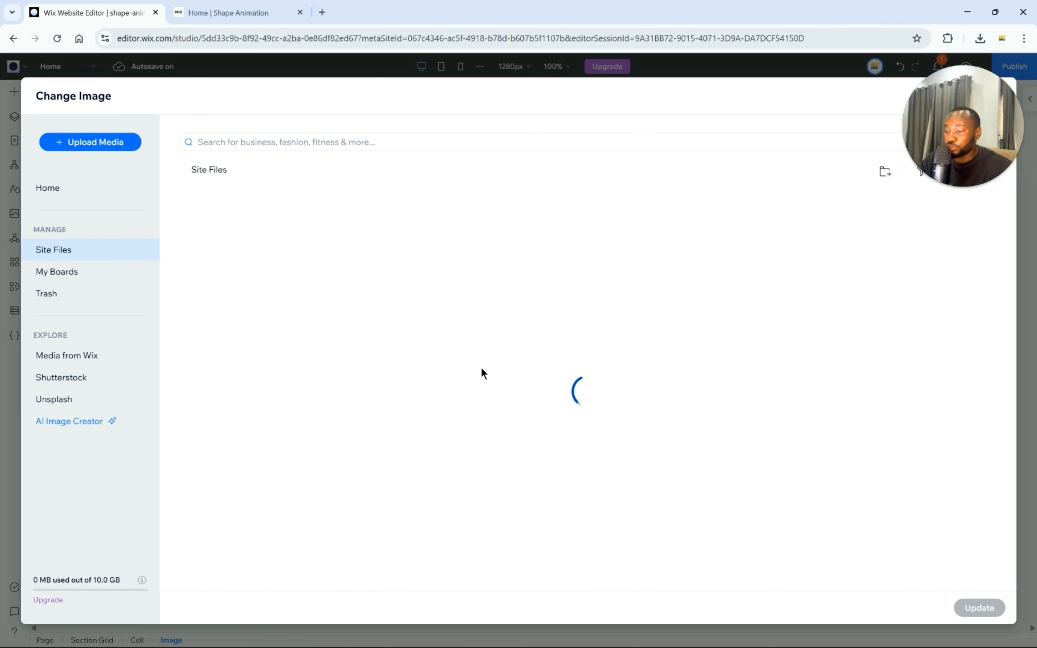
{"action": "left_click", "coordinate": [223, 259]}
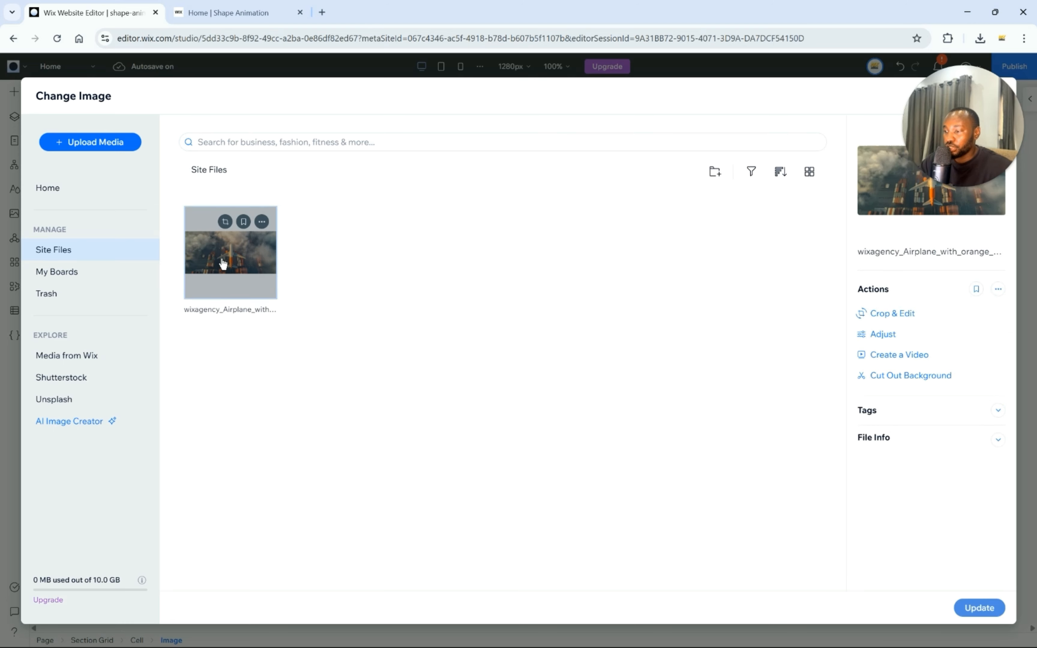
{"action": "left_click", "coordinate": [979, 608]}
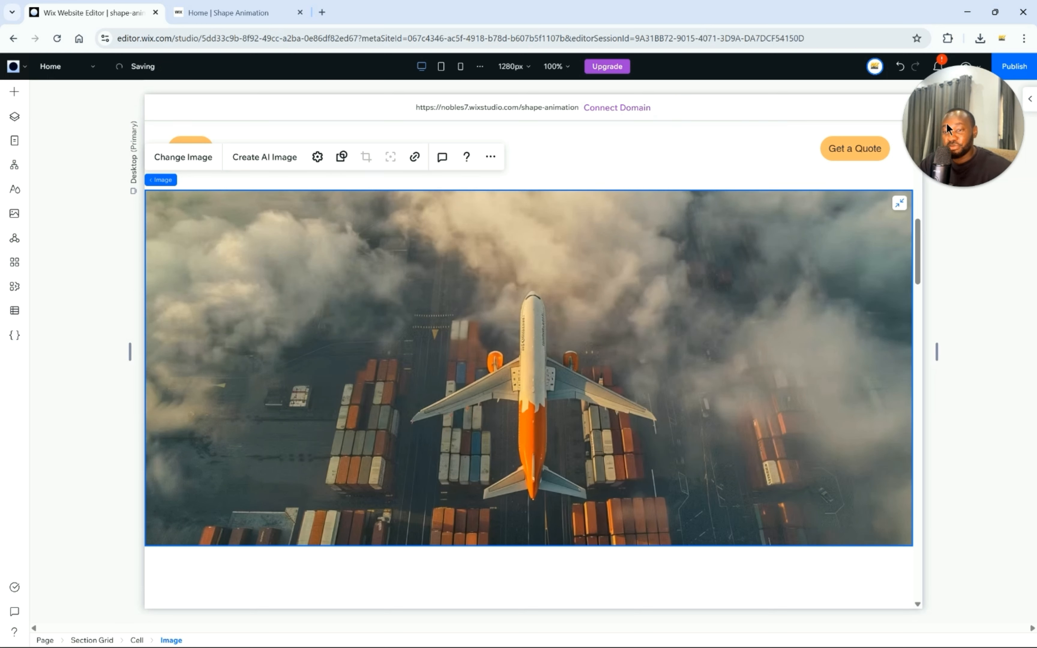
Round all four corners of the airplane image with a linked radius of 30 px.
{"action": "left_click_drag", "start_coordinate": [946, 122], "coordinate": [73, 134]}
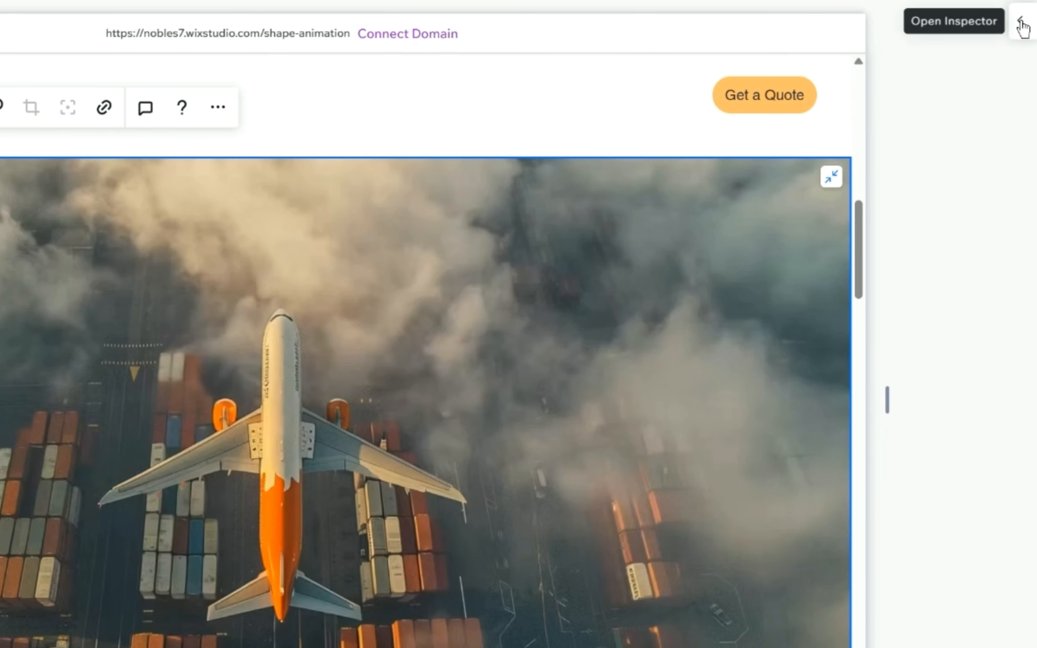
{"action": "left_click", "coordinate": [1029, 101]}
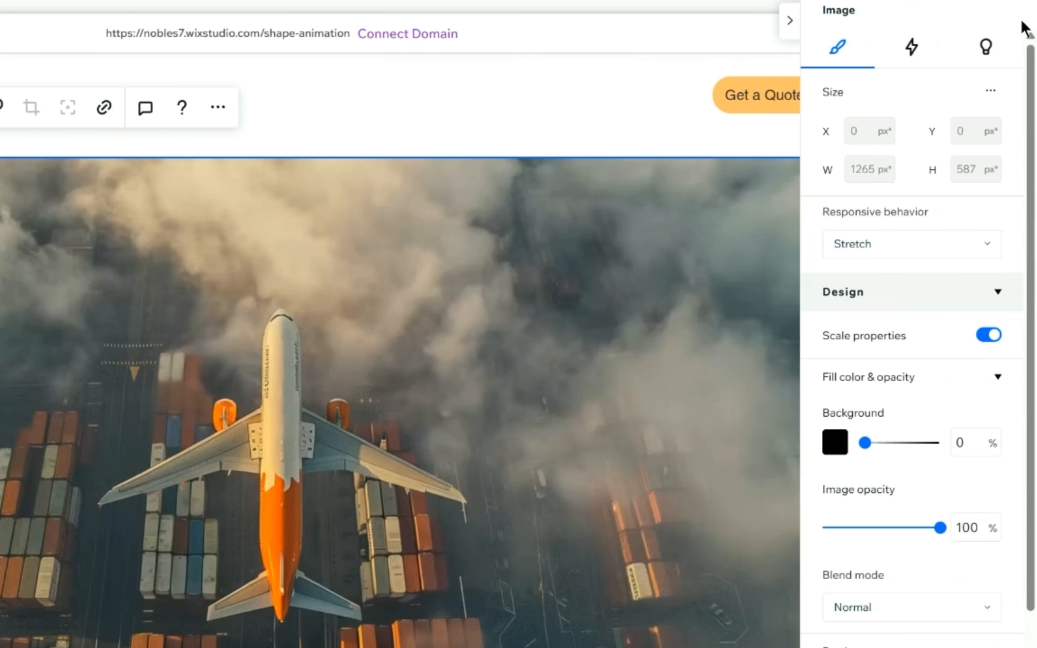
{"action": "scroll", "coordinate": [923, 413], "scroll_direction": "down", "scroll_amount": 5}
{"action": "left_click", "coordinate": [870, 416]}
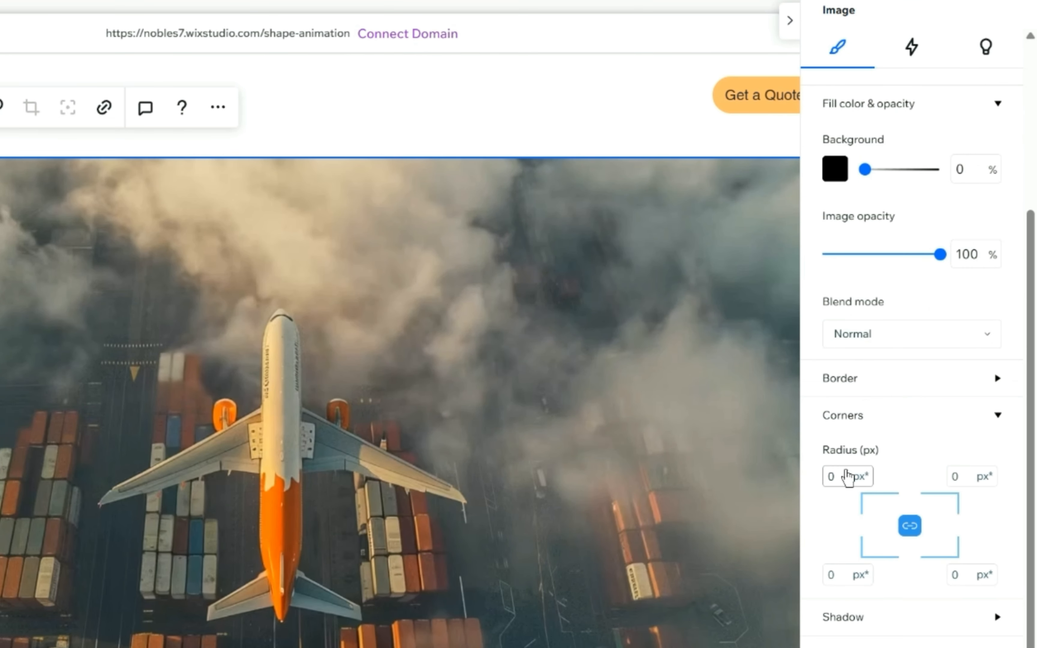
{"action": "left_click", "coordinate": [839, 477]}
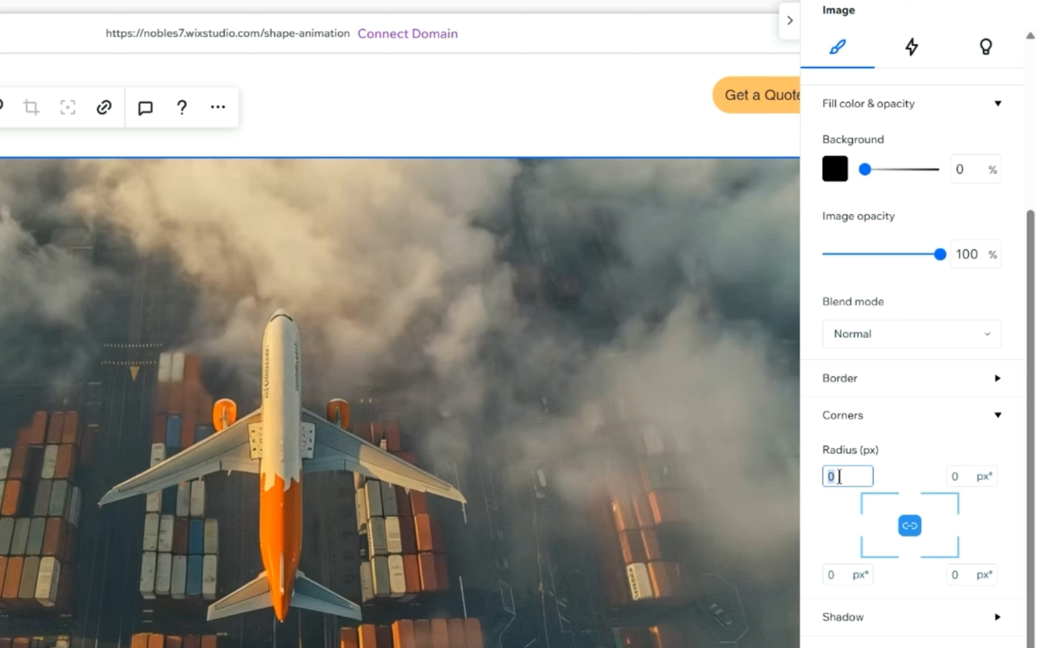
{"action": "type", "text": "30"}
{"action": "key", "text": "Return"}
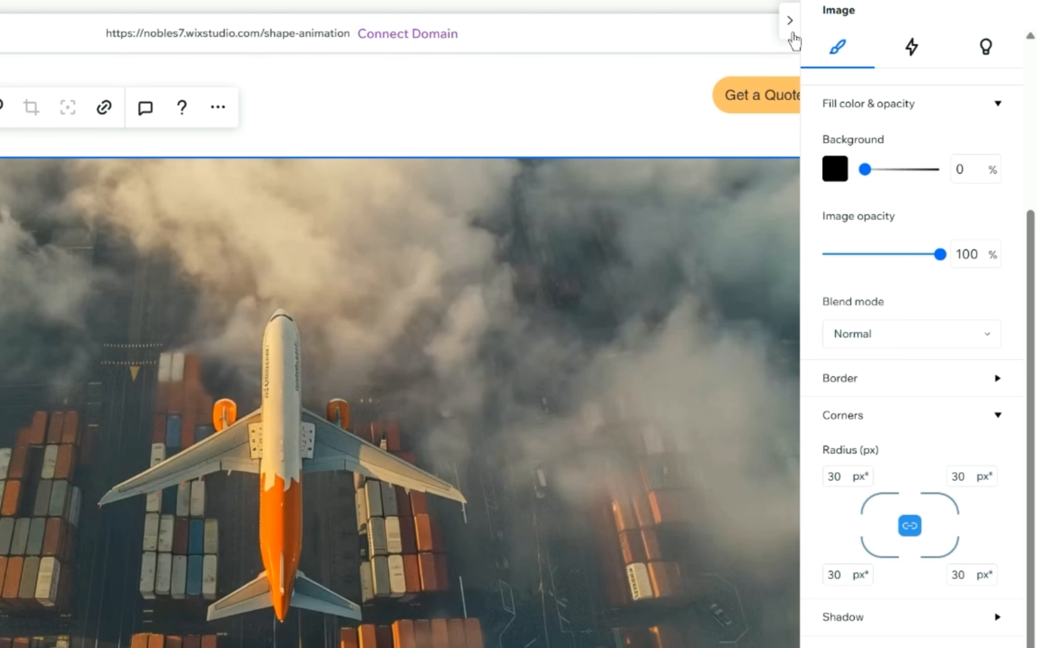
Add an In-type Shape scroll animation to the airplane image and open the animation's adjustment settings.
{"action": "left_click", "coordinate": [790, 22]}
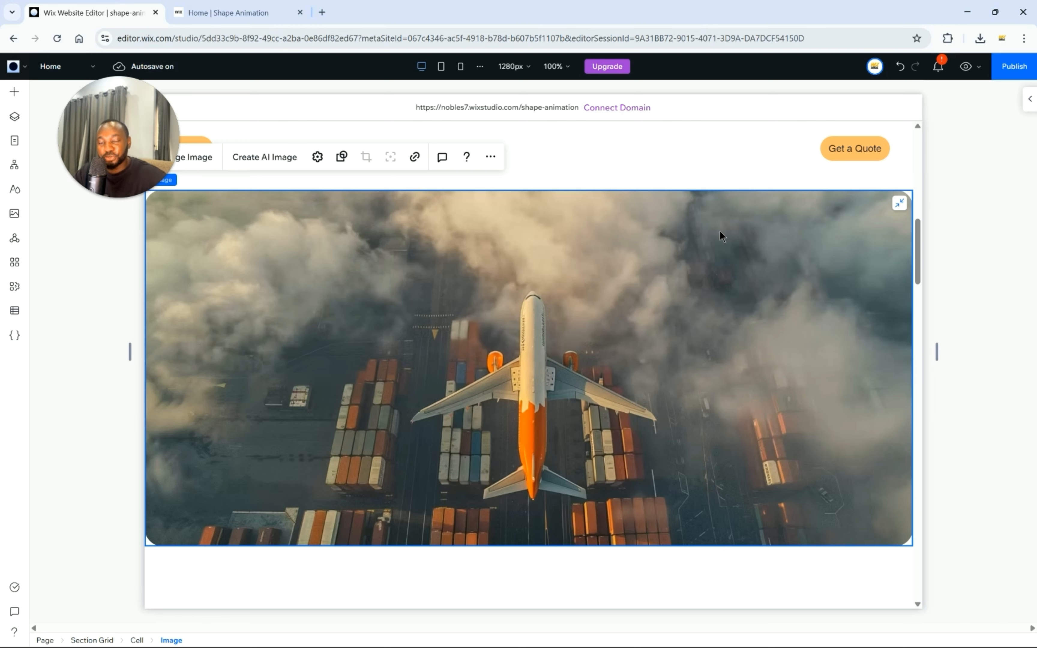
{"action": "left_click", "coordinate": [1028, 103]}
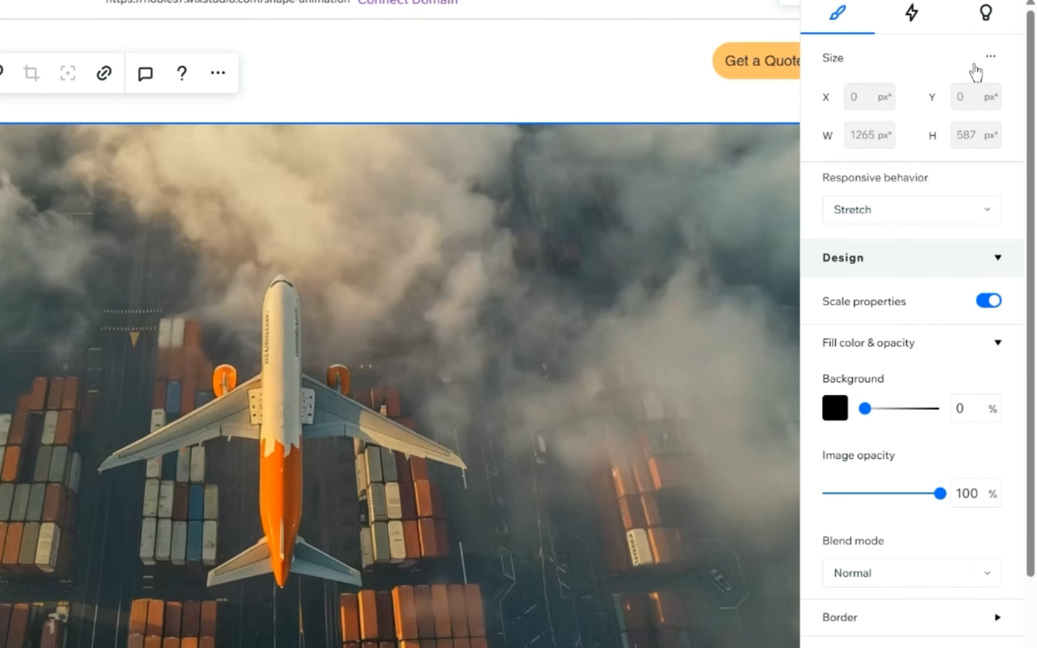
{"action": "left_click", "coordinate": [912, 14]}
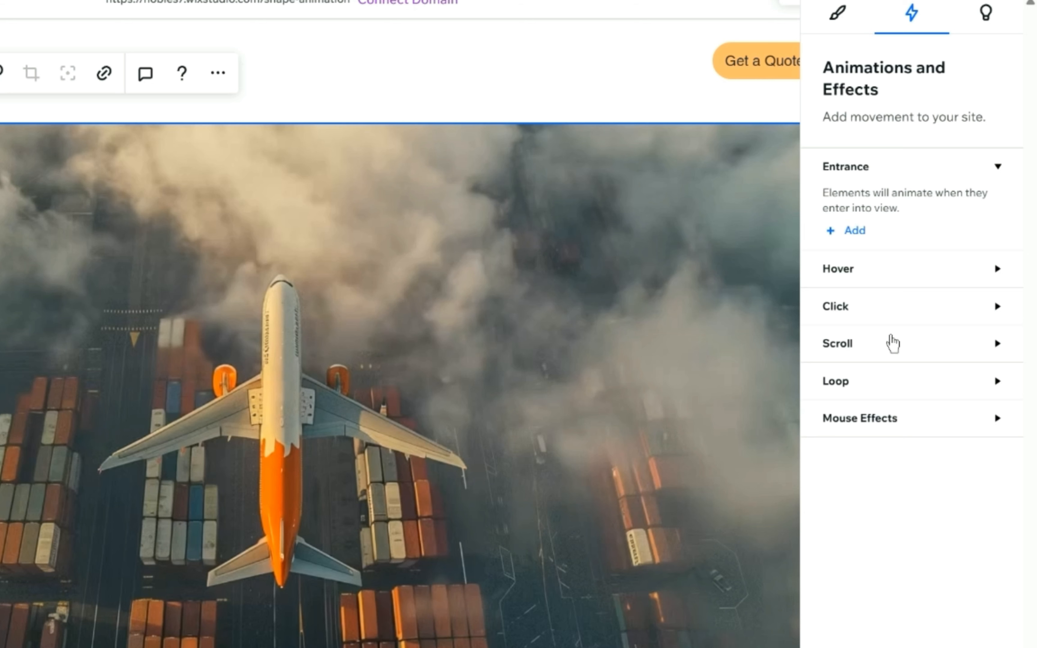
{"action": "left_click", "coordinate": [893, 342]}
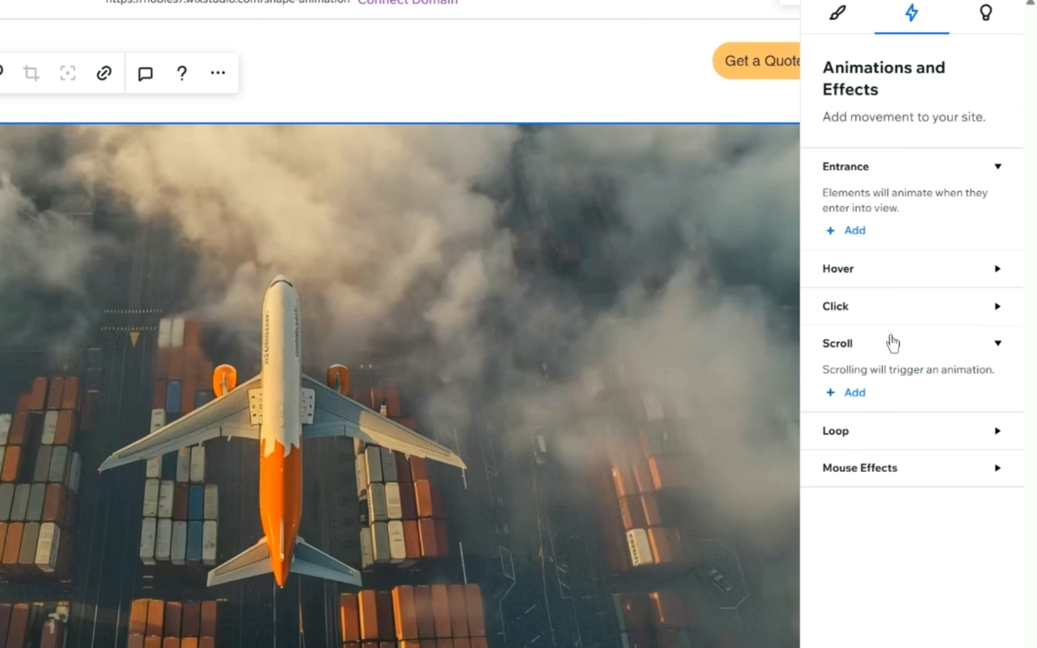
{"action": "left_click", "coordinate": [854, 393]}
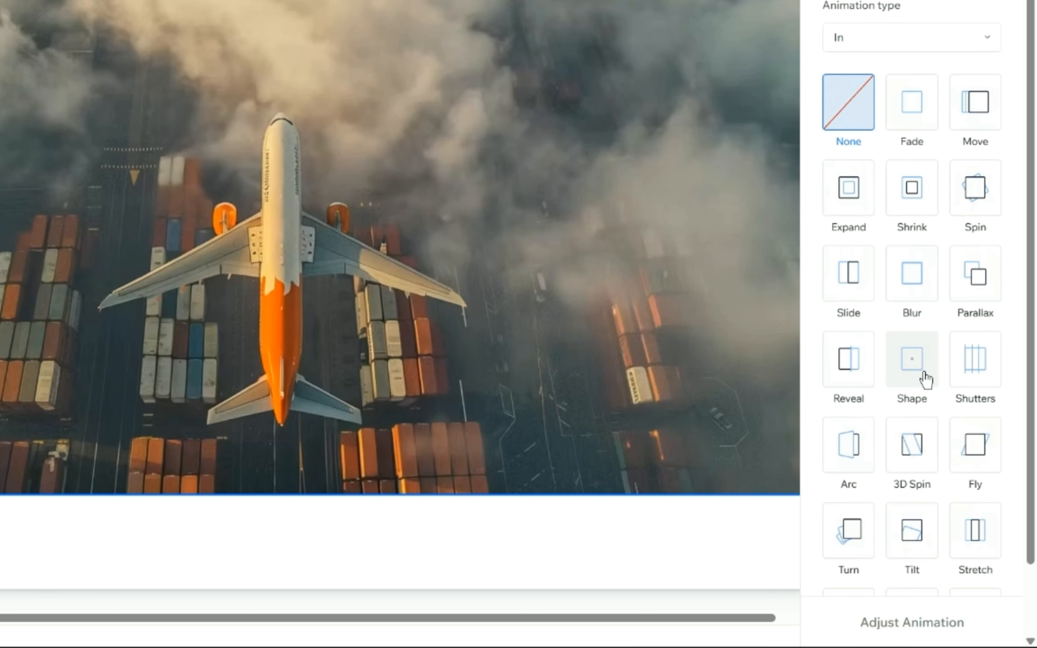
{"action": "left_click", "coordinate": [915, 374]}
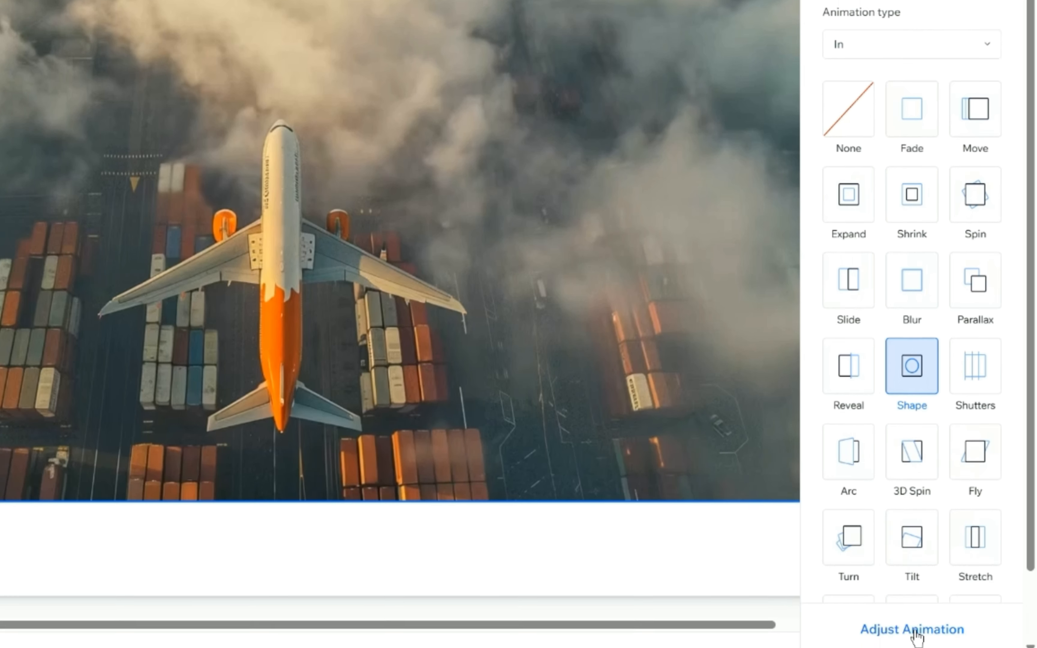
{"action": "left_click", "coordinate": [913, 628]}
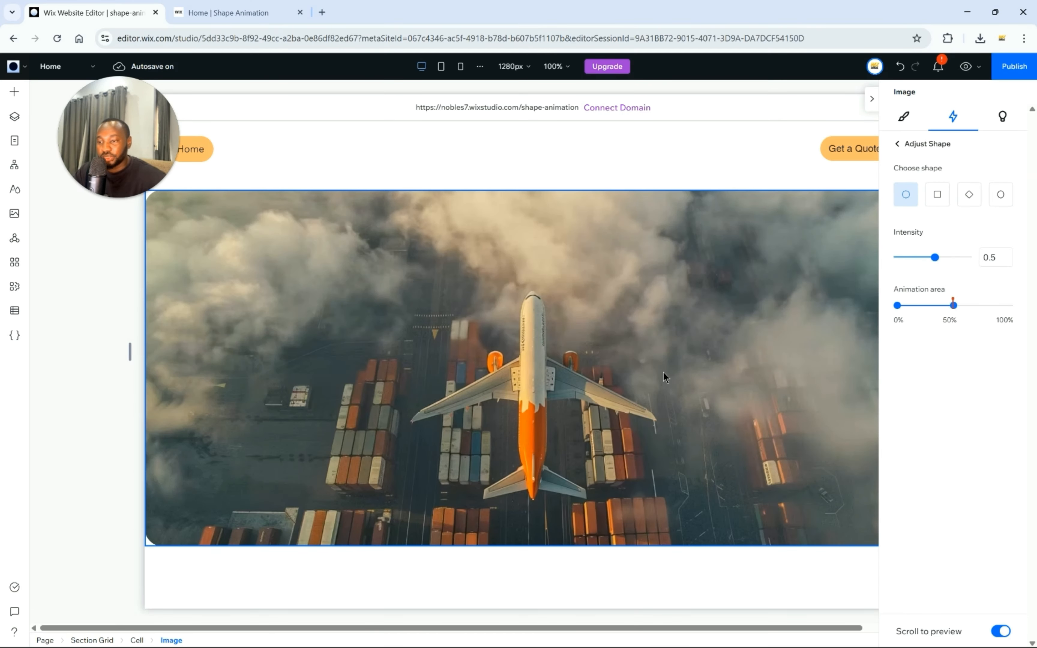
Preview the circle shape animation by scrolling the page back and forth between the hero section and the airplane image.
{"action": "scroll", "coordinate": [644, 367], "scroll_direction": "up", "scroll_amount": 10}
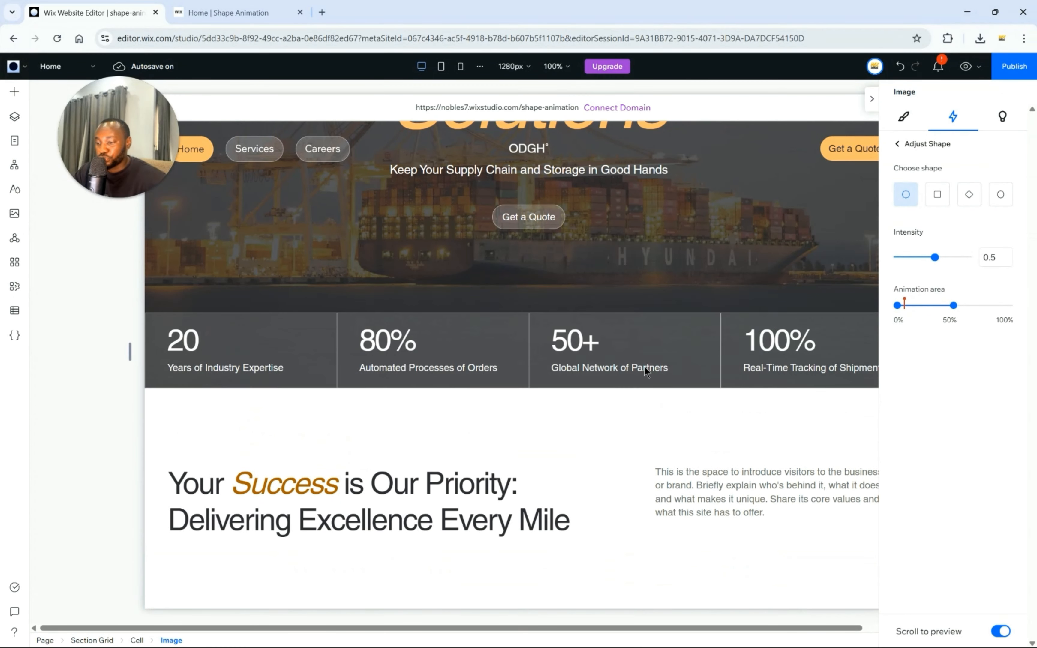
{"action": "scroll", "coordinate": [643, 366], "scroll_direction": "down", "scroll_amount": 10}
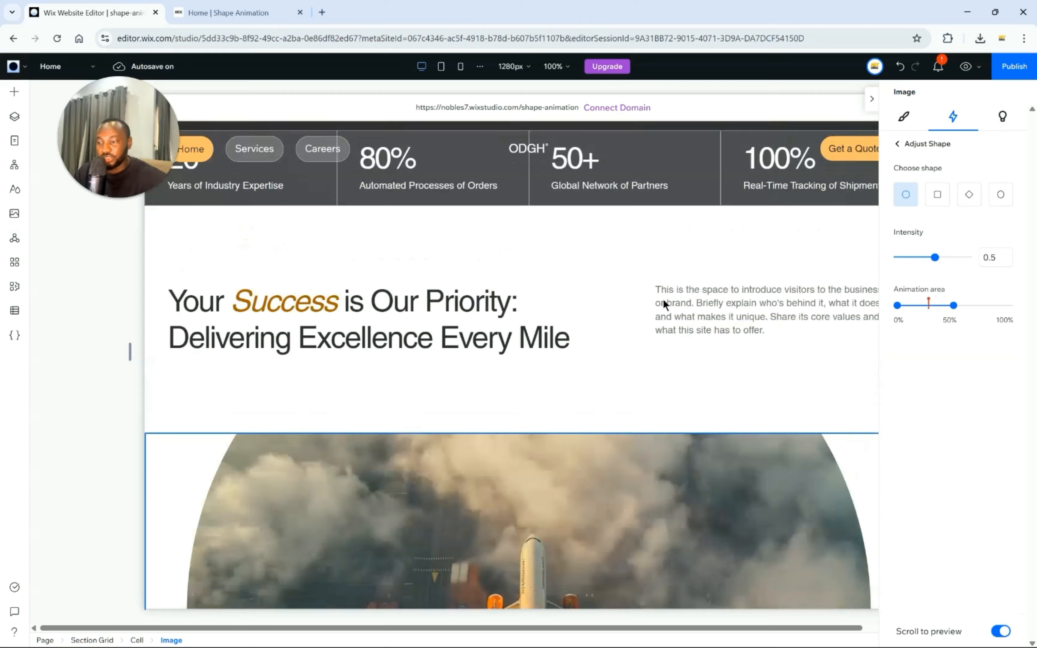
{"action": "scroll", "coordinate": [663, 300], "scroll_direction": "up", "scroll_amount": 5}
{"action": "scroll", "coordinate": [664, 303], "scroll_direction": "down", "scroll_amount": 10}
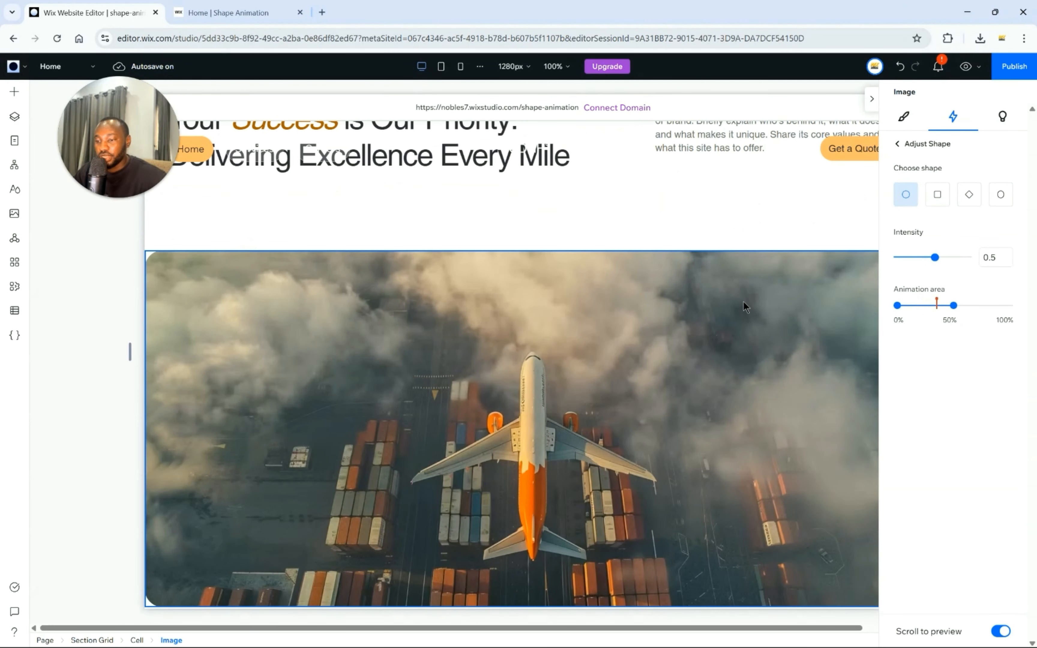
{"action": "scroll", "coordinate": [732, 266], "scroll_direction": "up", "scroll_amount": 8}
{"action": "scroll", "coordinate": [732, 267], "scroll_direction": "down", "scroll_amount": 3}
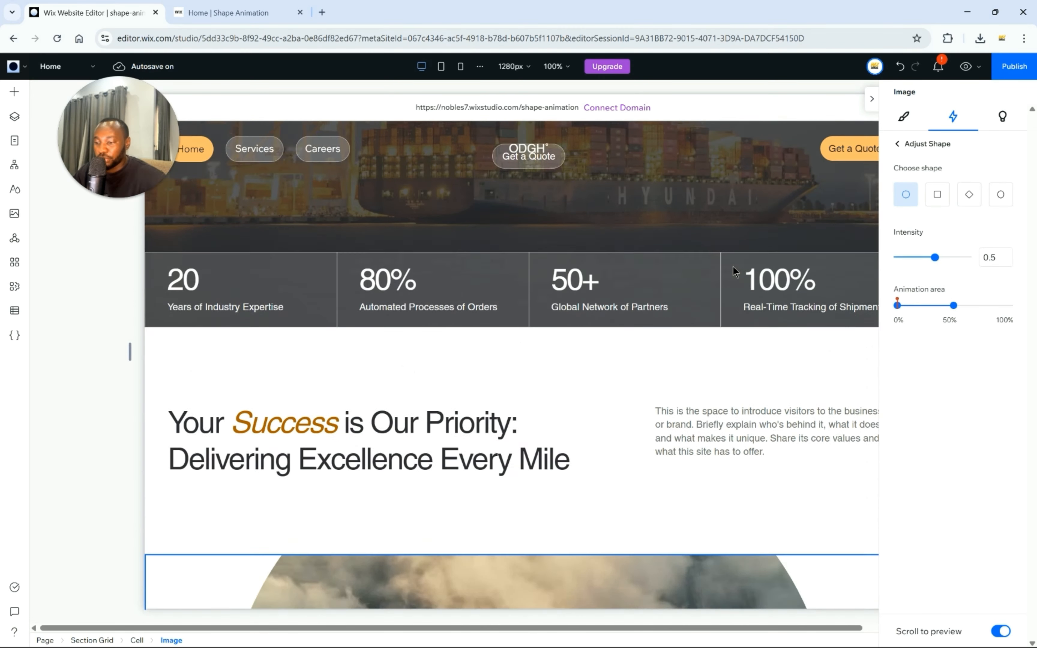
{"action": "scroll", "coordinate": [709, 545], "scroll_direction": "down", "scroll_amount": 4}
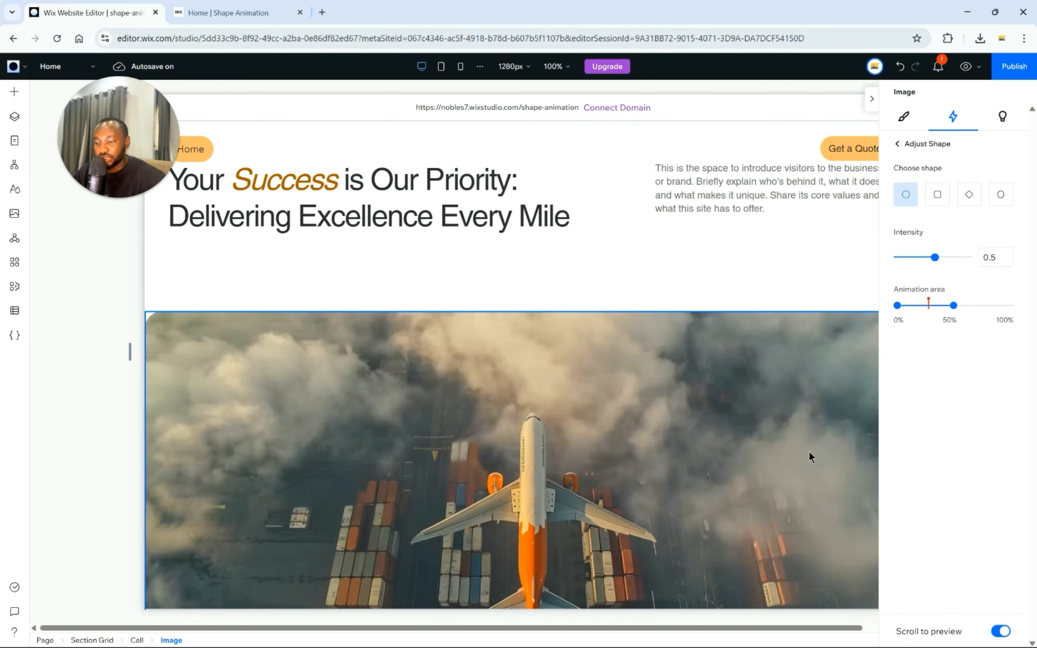
{"action": "scroll", "coordinate": [810, 451], "scroll_direction": "down", "scroll_amount": 3}
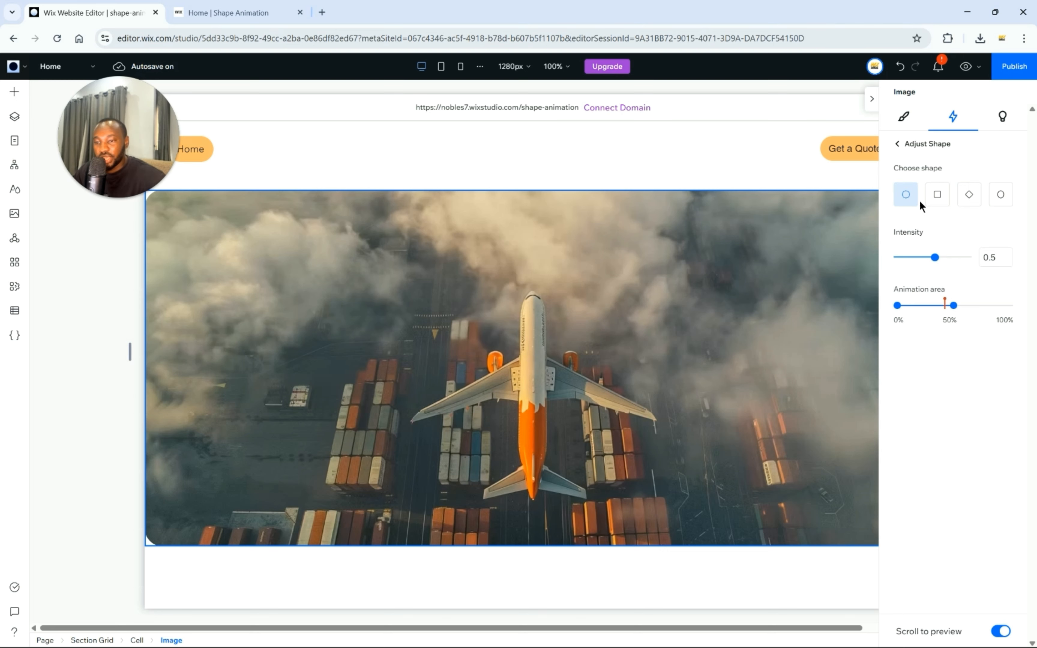
Try the square, diamond and oval shapes for the airplane image's scroll animation, and return to the circle.
{"action": "left_click", "coordinate": [936, 197]}
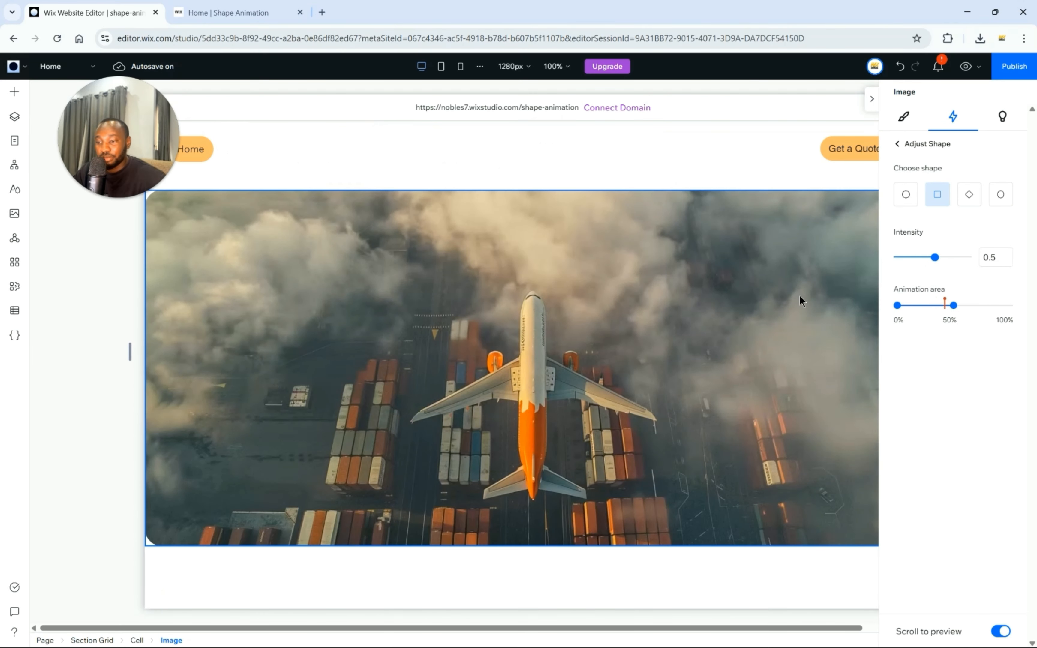
{"action": "left_click", "coordinate": [968, 194]}
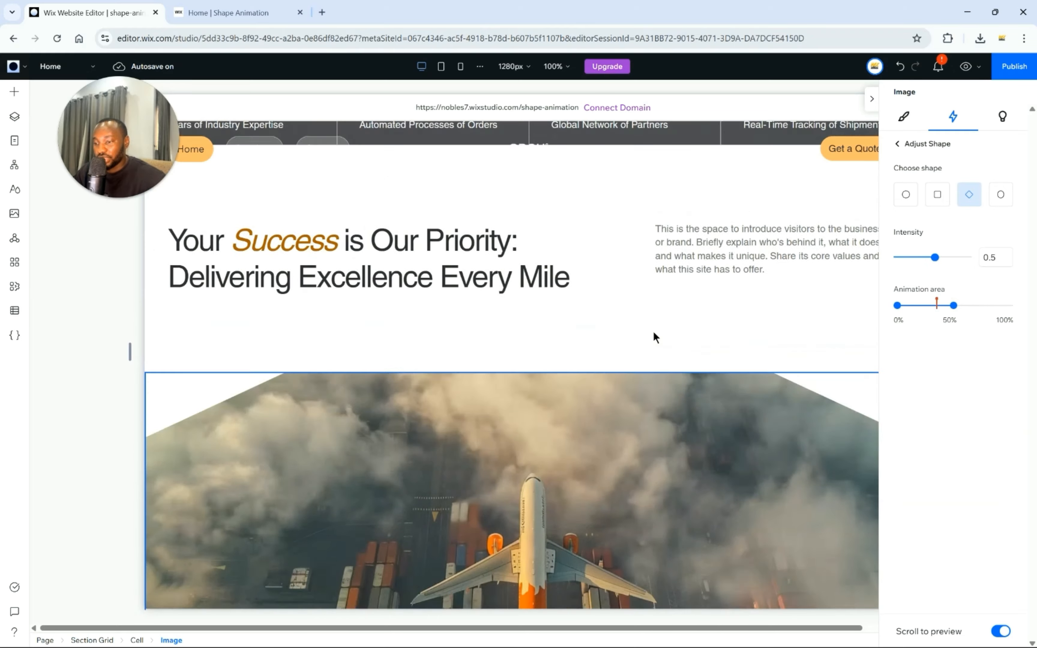
{"action": "left_click", "coordinate": [1000, 194]}
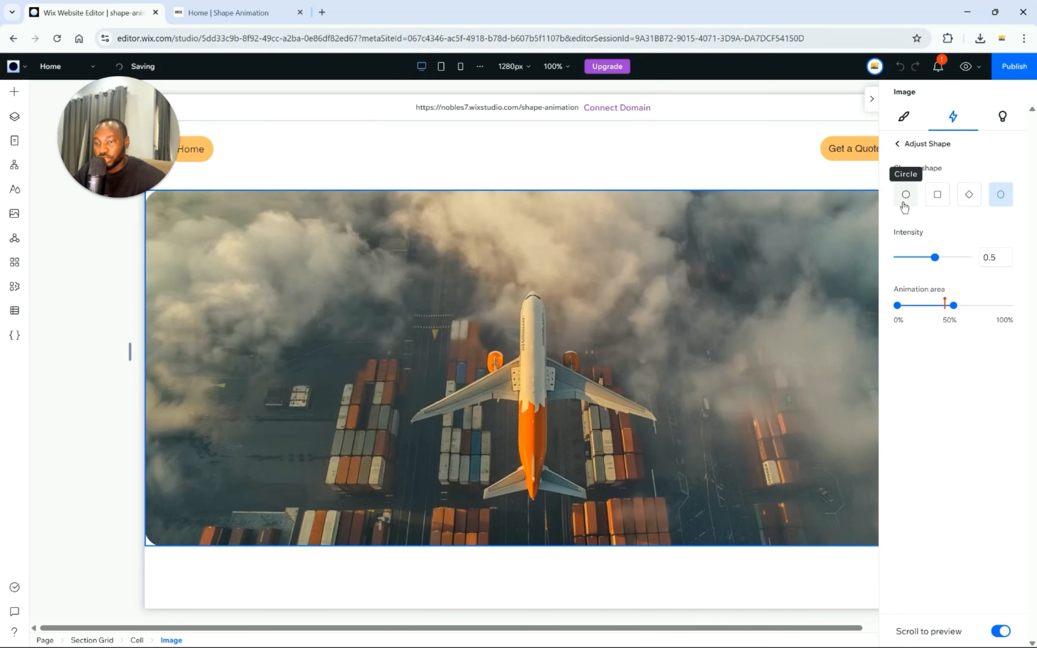
{"action": "left_click", "coordinate": [905, 196]}
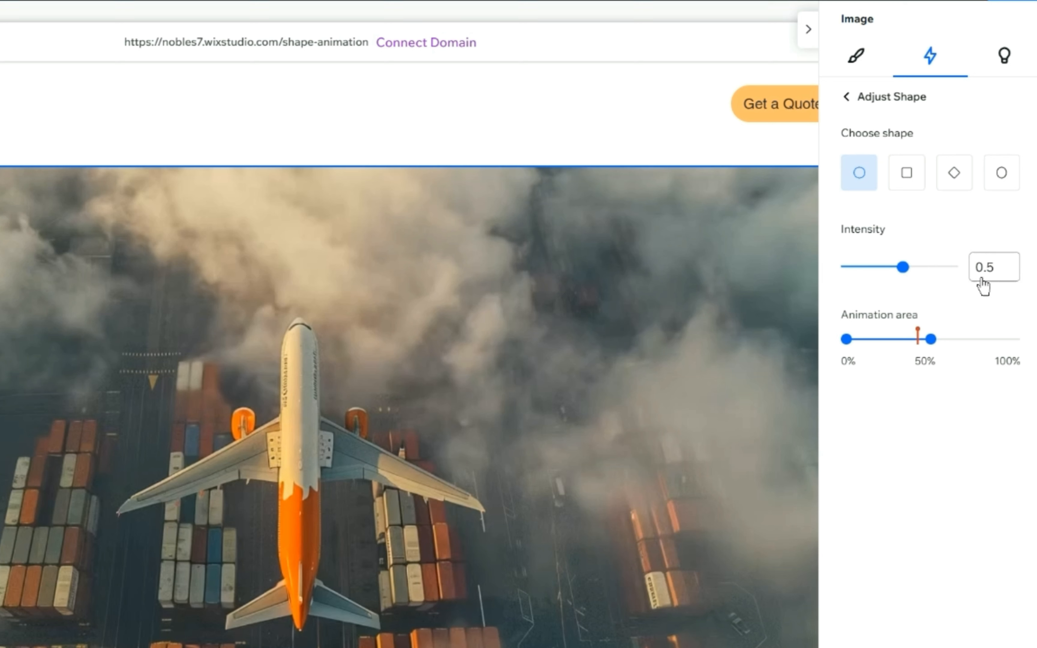
Try the maximum intensity of 1 for the circle animation and preview its effect on the page.
{"action": "left_click_drag", "start_coordinate": [908, 269], "coordinate": [962, 270]}
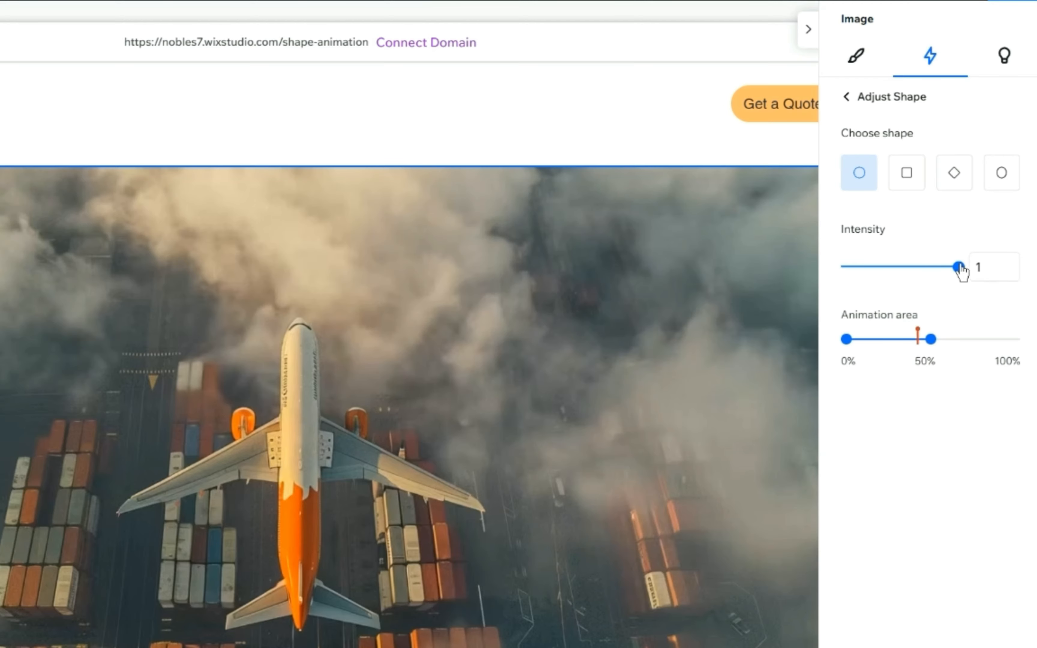
{"action": "scroll", "coordinate": [312, 382], "scroll_direction": "up", "scroll_amount": 6}
{"action": "scroll", "coordinate": [317, 378], "scroll_direction": "down", "scroll_amount": 4}
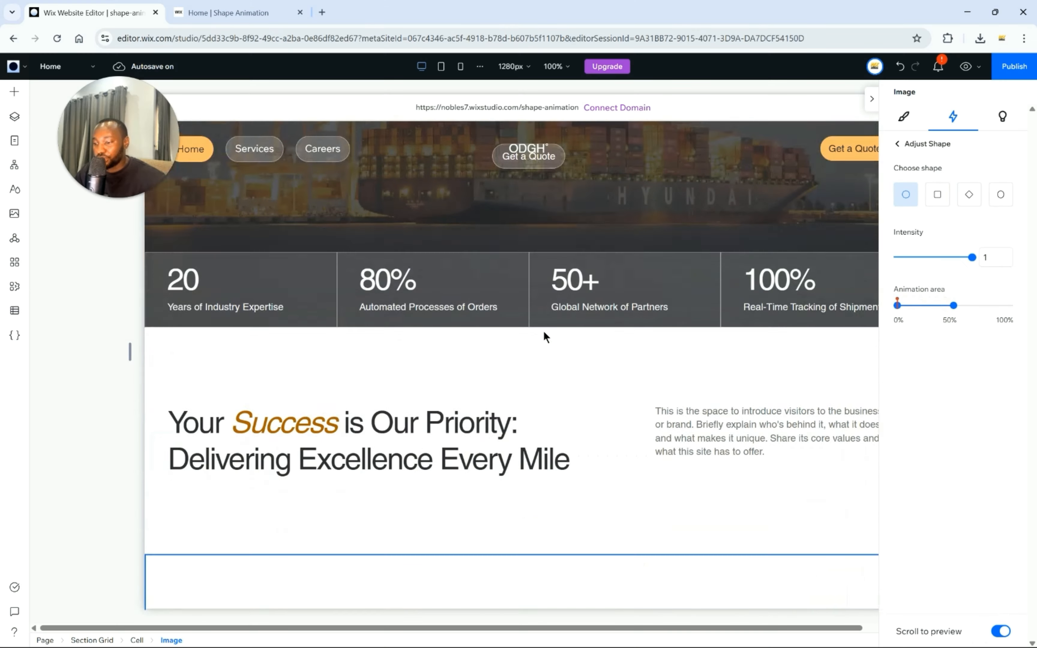
{"action": "scroll", "coordinate": [545, 337], "scroll_direction": "down", "scroll_amount": 5}
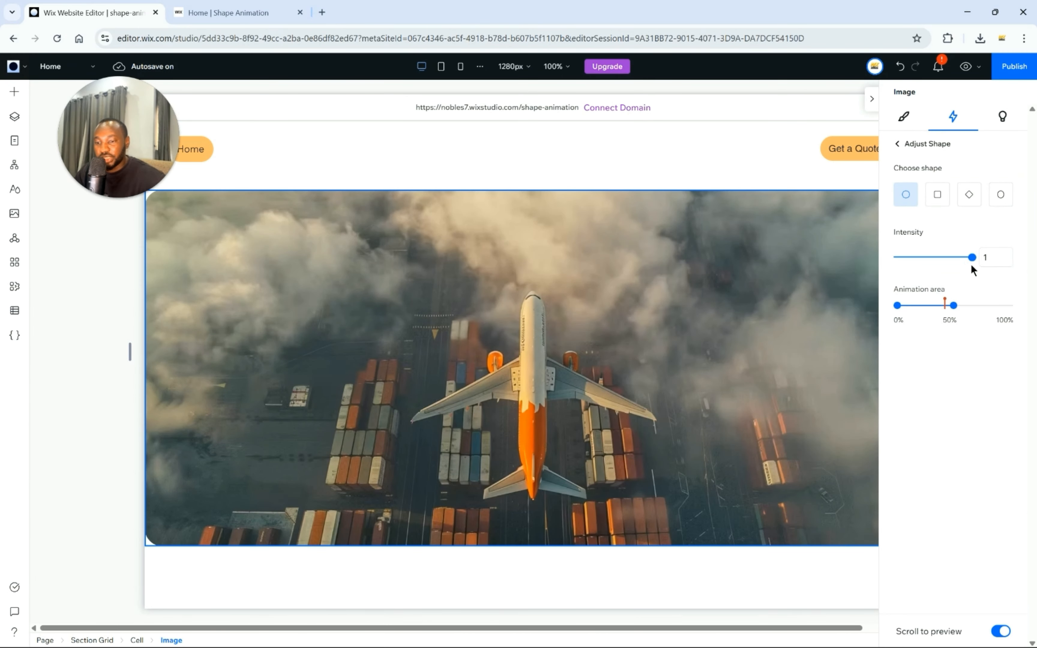
Try a low intensity of 0.13 for the circle animation and settle on 0.7.
{"action": "left_click_drag", "start_coordinate": [970, 261], "coordinate": [908, 255]}
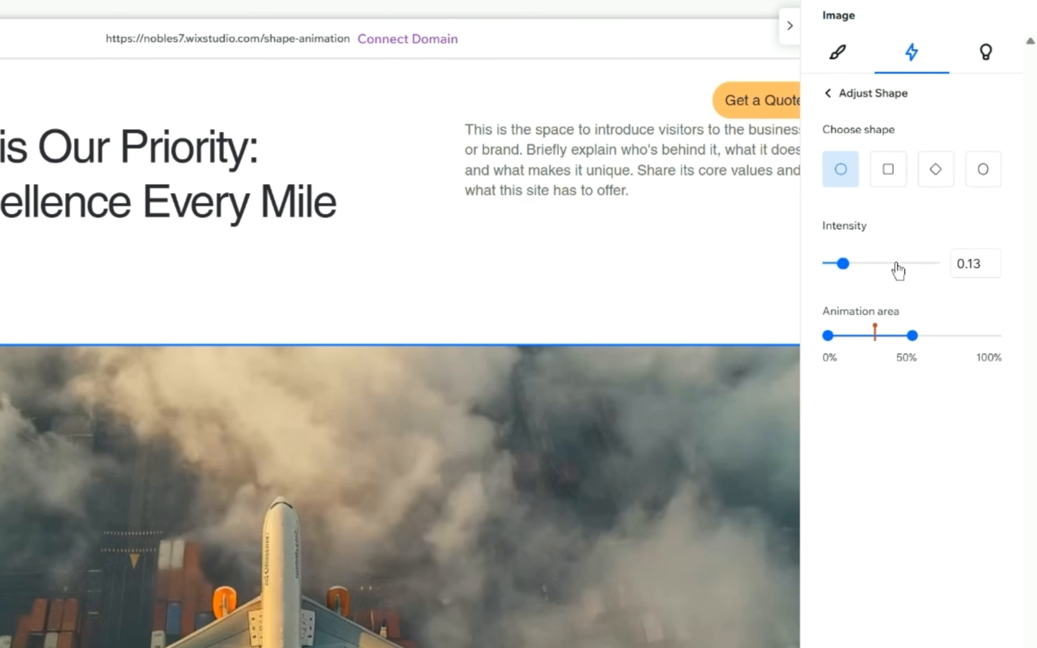
{"action": "left_click", "coordinate": [943, 261]}
{"action": "left_click_drag", "start_coordinate": [897, 267], "coordinate": [905, 268]}
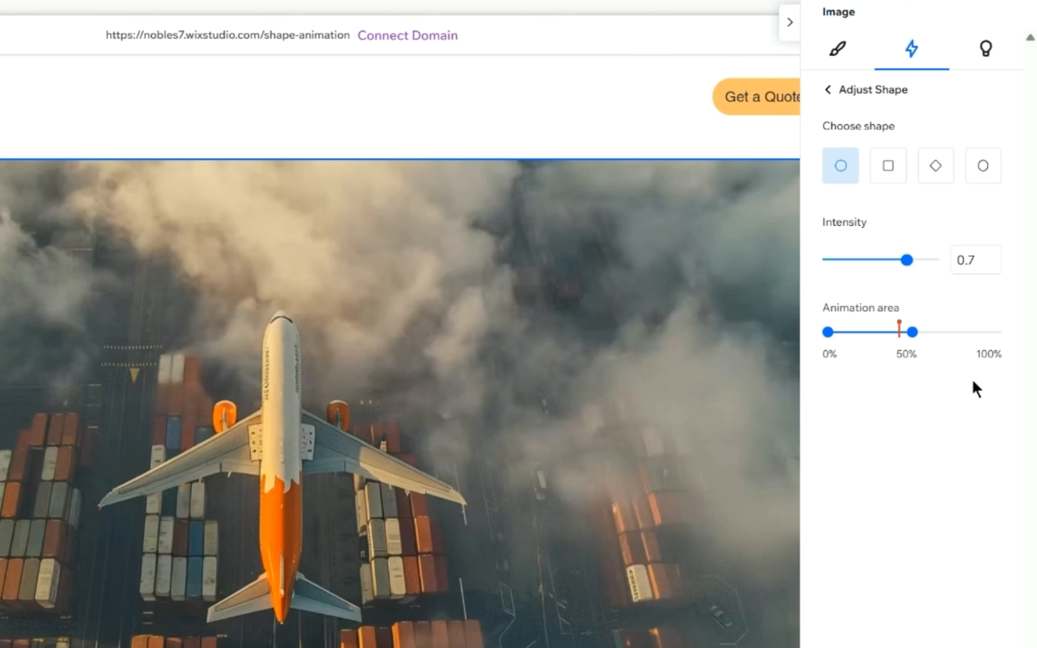
Try extending the end of the animation area to 53% and return it to 50%.
{"action": "scroll", "coordinate": [674, 530], "scroll_direction": "up", "scroll_amount": 5}
{"action": "mouse_move", "coordinate": [912, 341]}
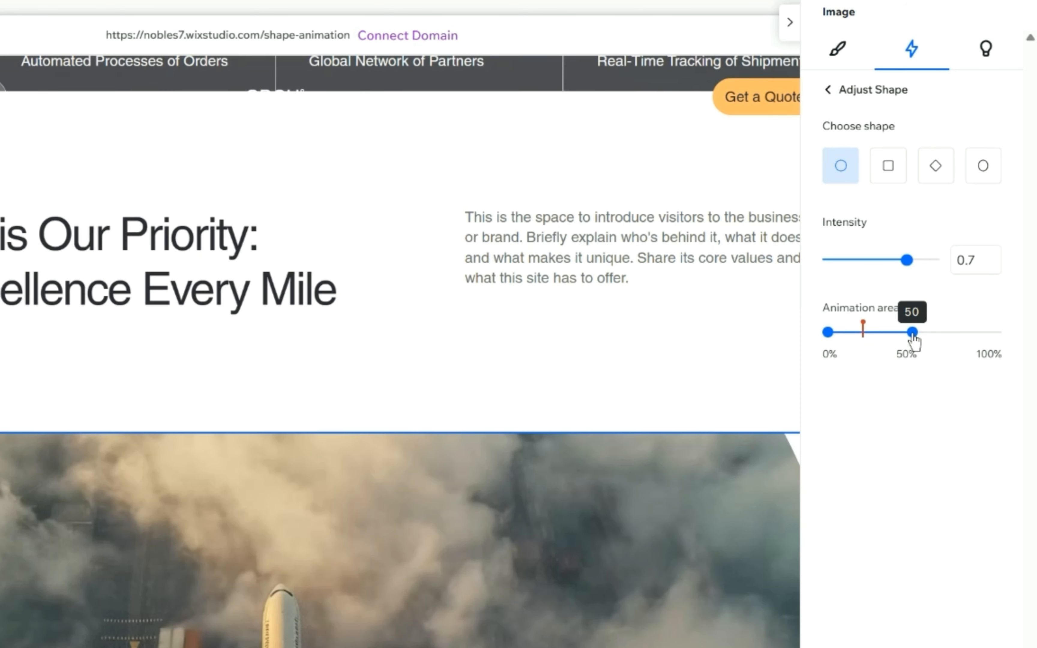
{"action": "mouse_move", "coordinate": [913, 341]}
{"action": "left_mouse_down"}
{"action": "mouse_move", "coordinate": [936, 345]}
{"action": "mouse_move", "coordinate": [919, 343]}
{"action": "left_mouse_up"}
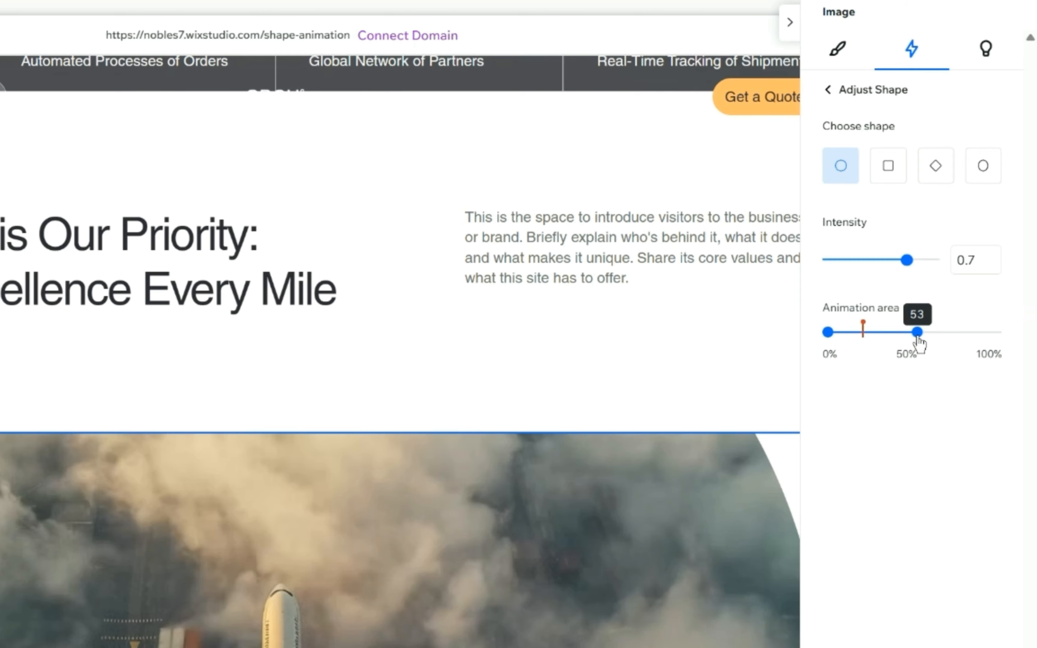
{"action": "left_click_drag", "start_coordinate": [918, 343], "coordinate": [913, 342]}
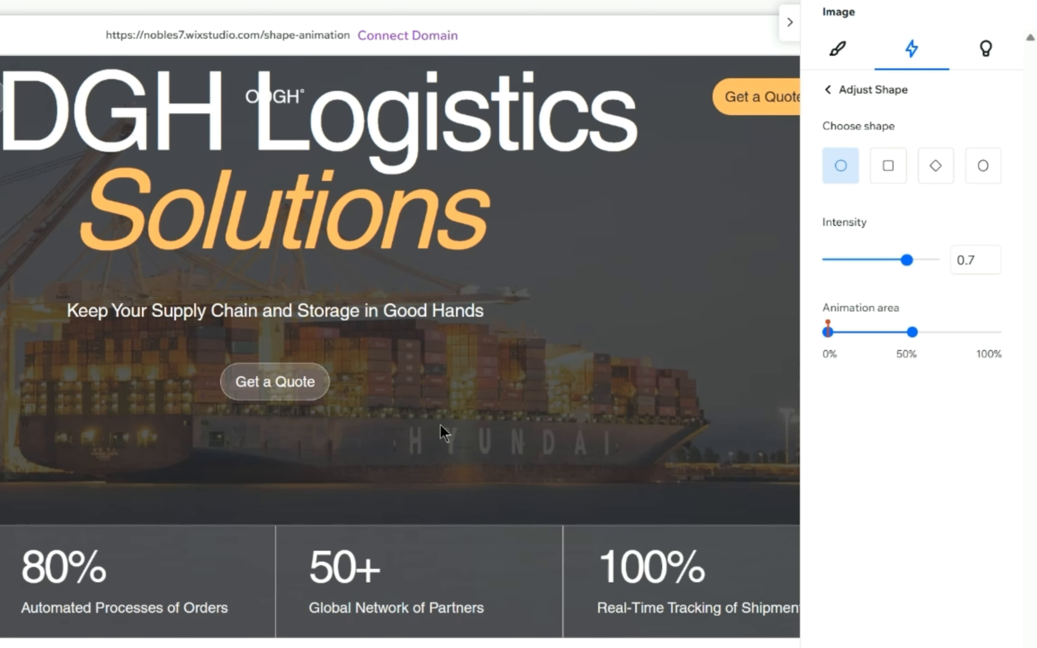